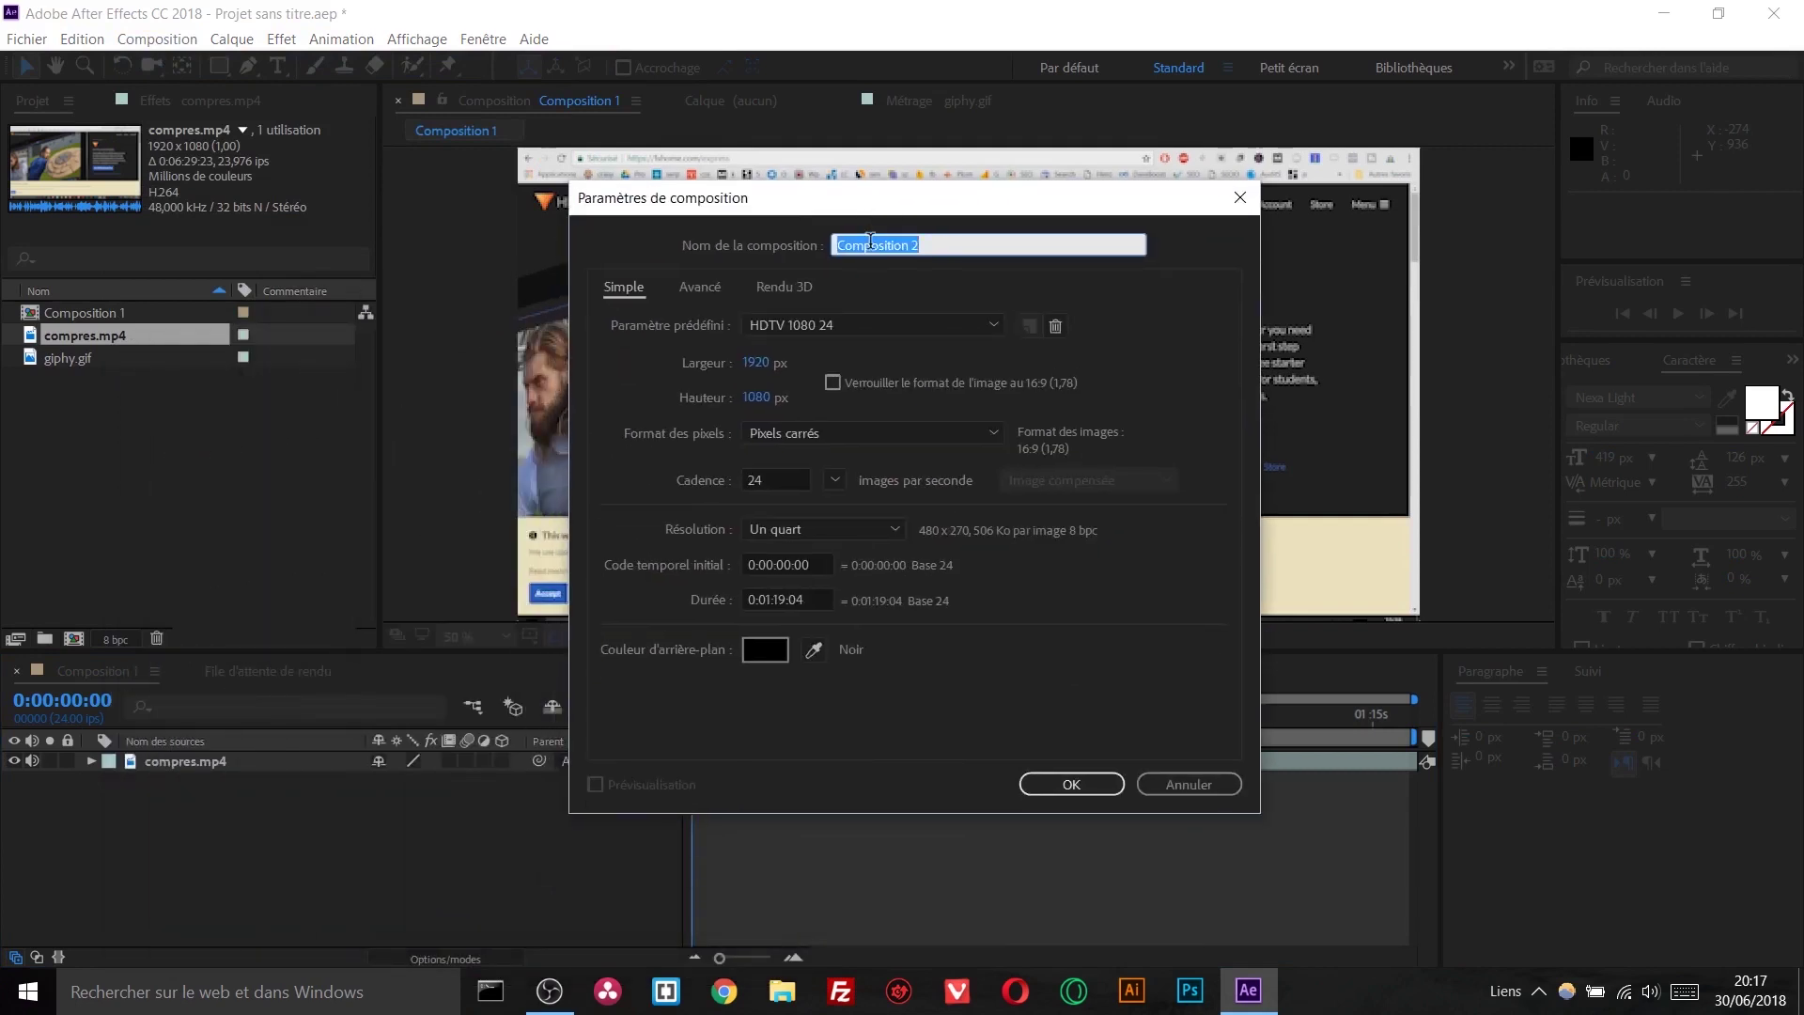
# Create the new composition under the name salut, keeping the HDTV 1080 24 preset
pyautogui.moveTo(930, 247); pyautogui.dragTo(830, 230)
pyautogui.press('BackSpace')
pyautogui.click(1053, 787)
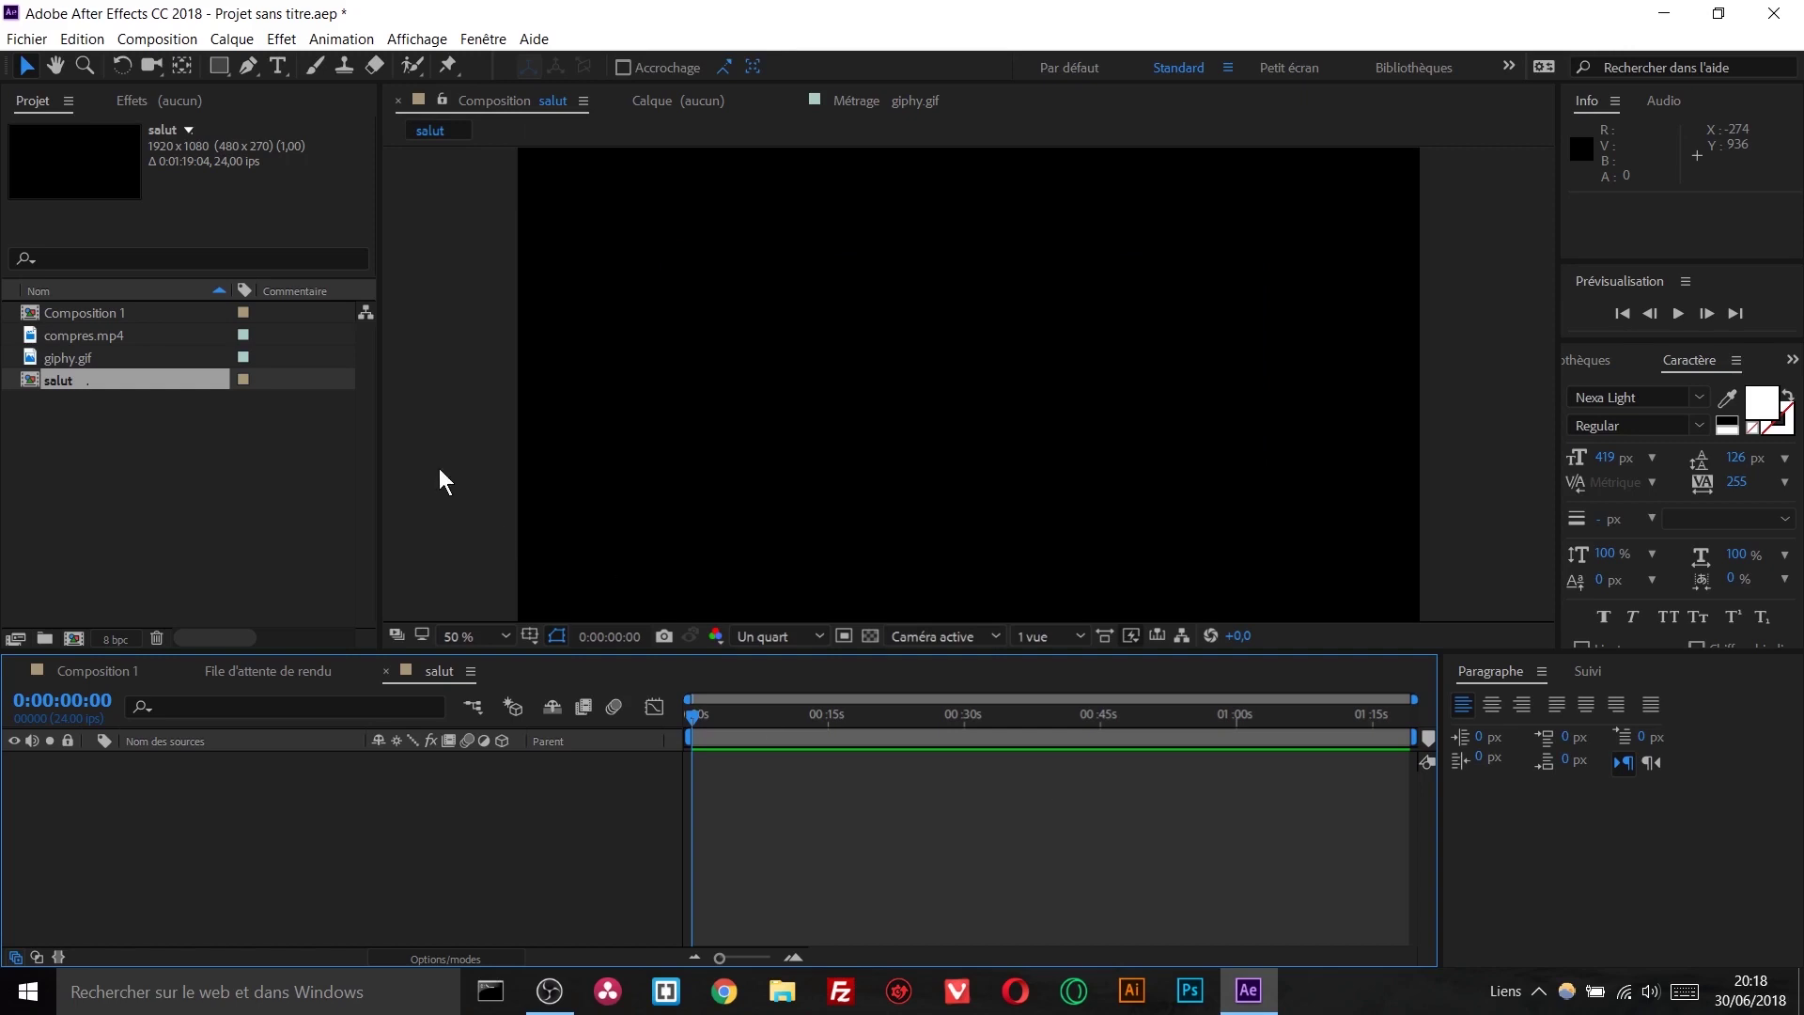
# Import compres.mp4 into the project and add it as a layer near the start of the salut composition's timeline
pyautogui.doubleClick(143, 492)
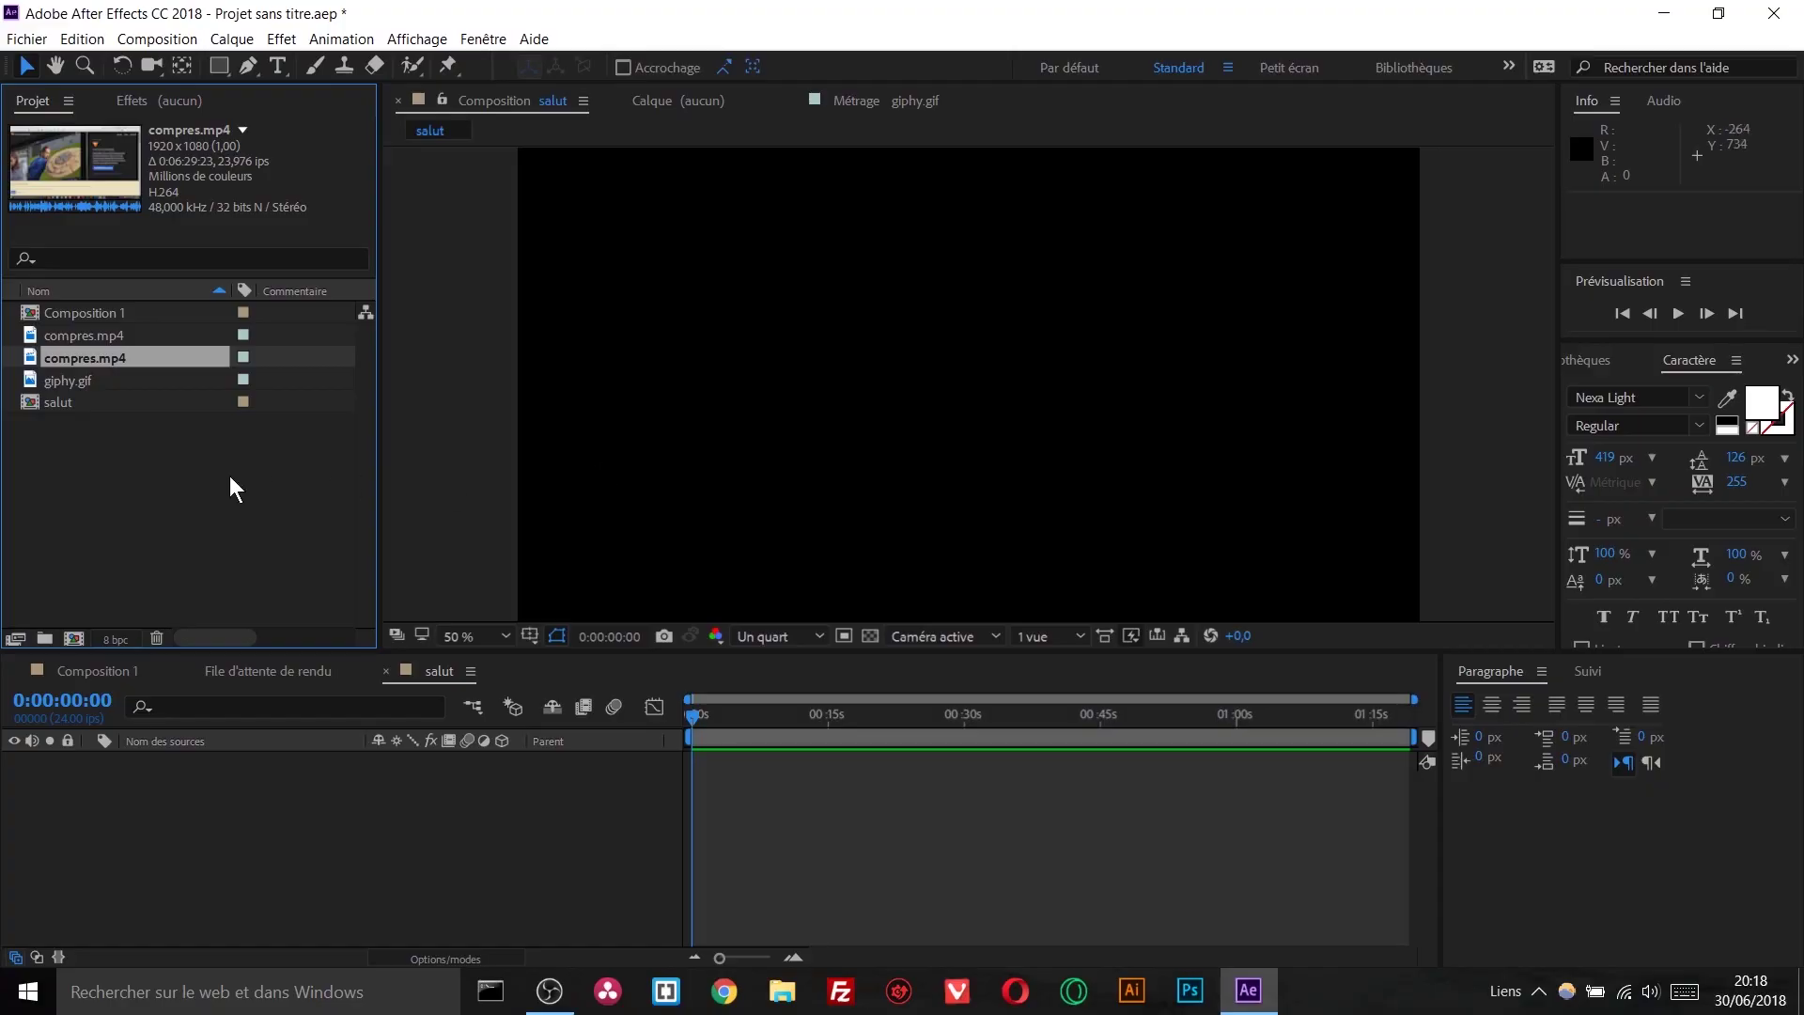
pyautogui.click(230, 476)
pyautogui.moveTo(76, 357); pyautogui.dragTo(694, 813)
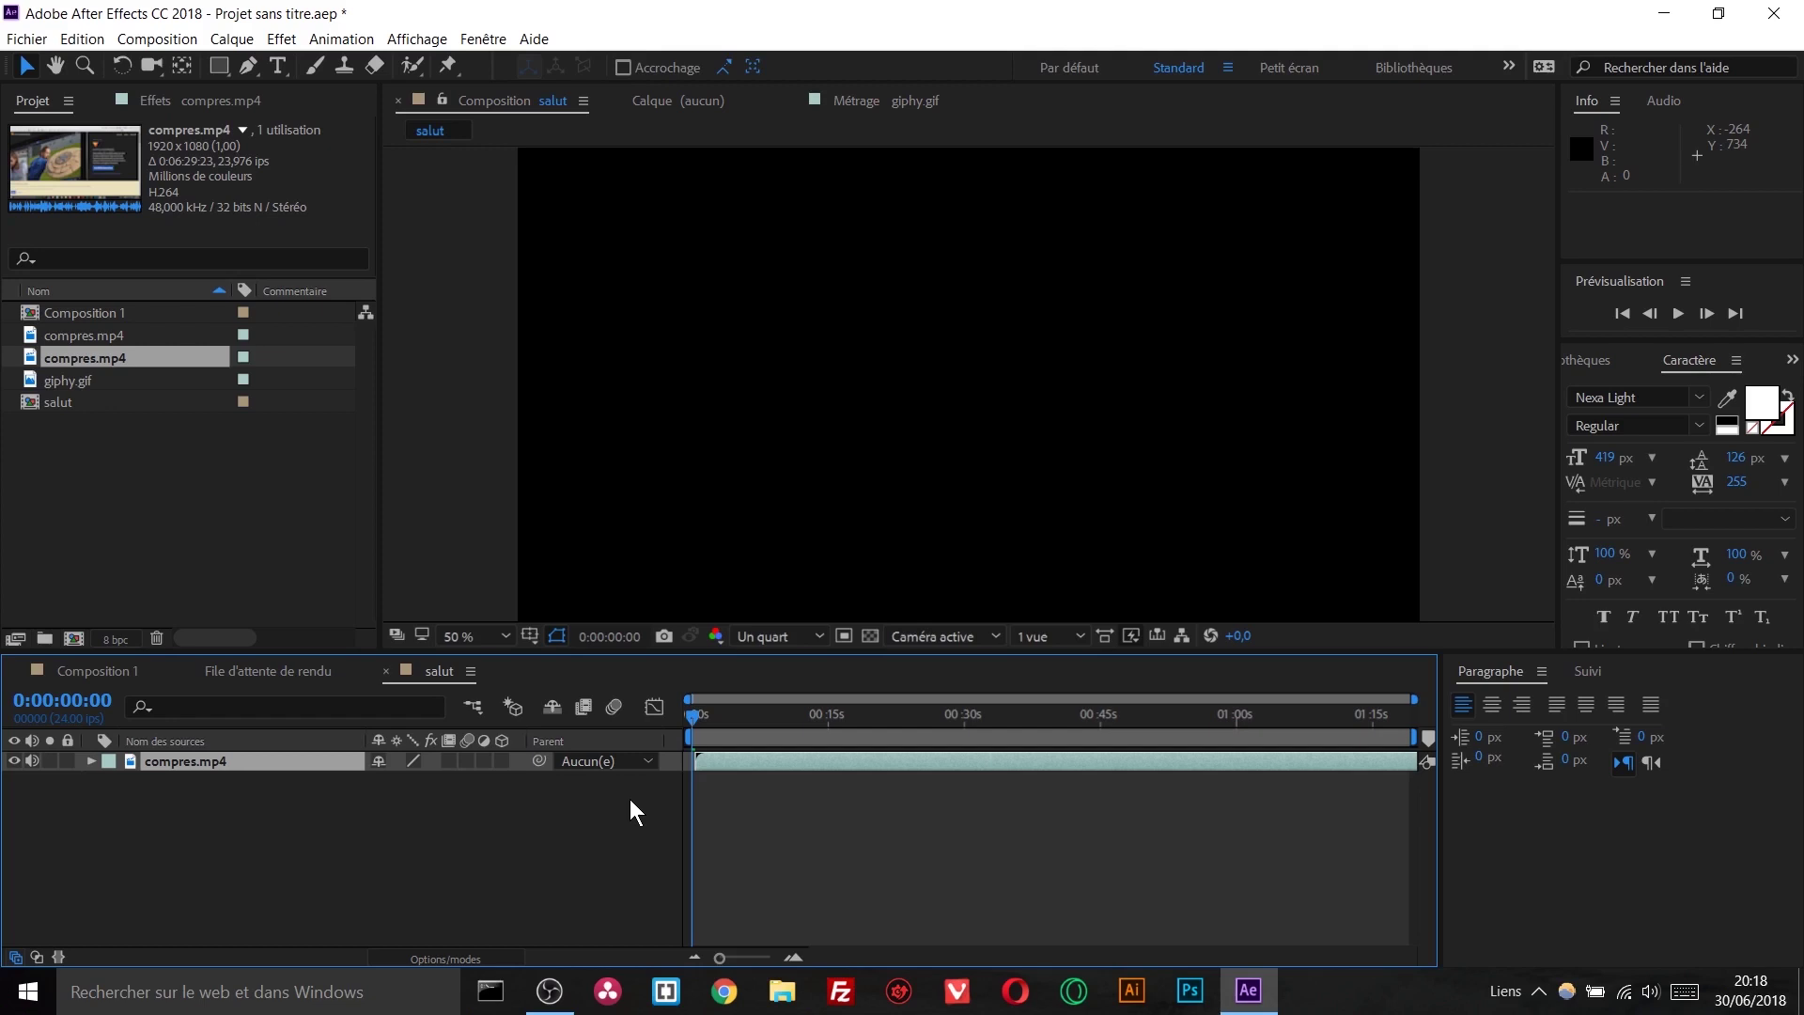
# Scrub through the video and set the current time to about 0:00:07:15
pyautogui.click(760, 723)
pyautogui.moveTo(774, 737); pyautogui.dragTo(825, 727)
pyautogui.click(758, 732)
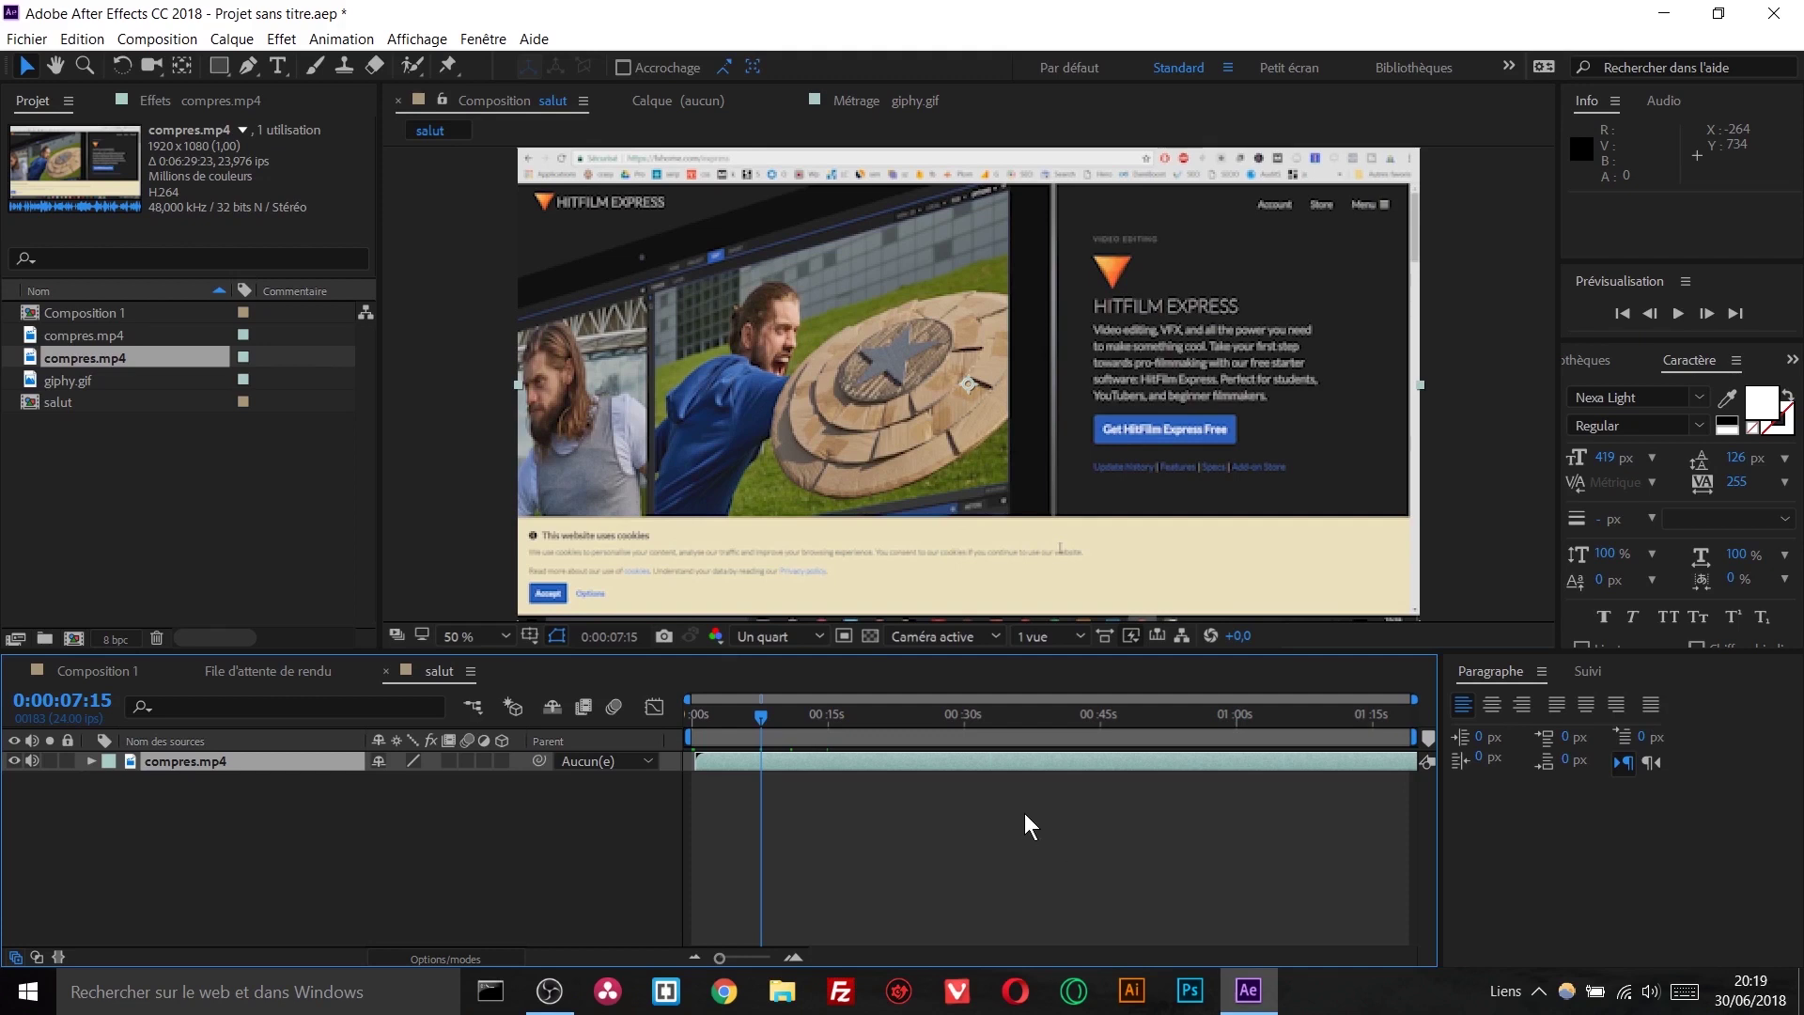
# Add a text layer reading "salut" over the video, starting near the frame's left side
pyautogui.click(276, 66)
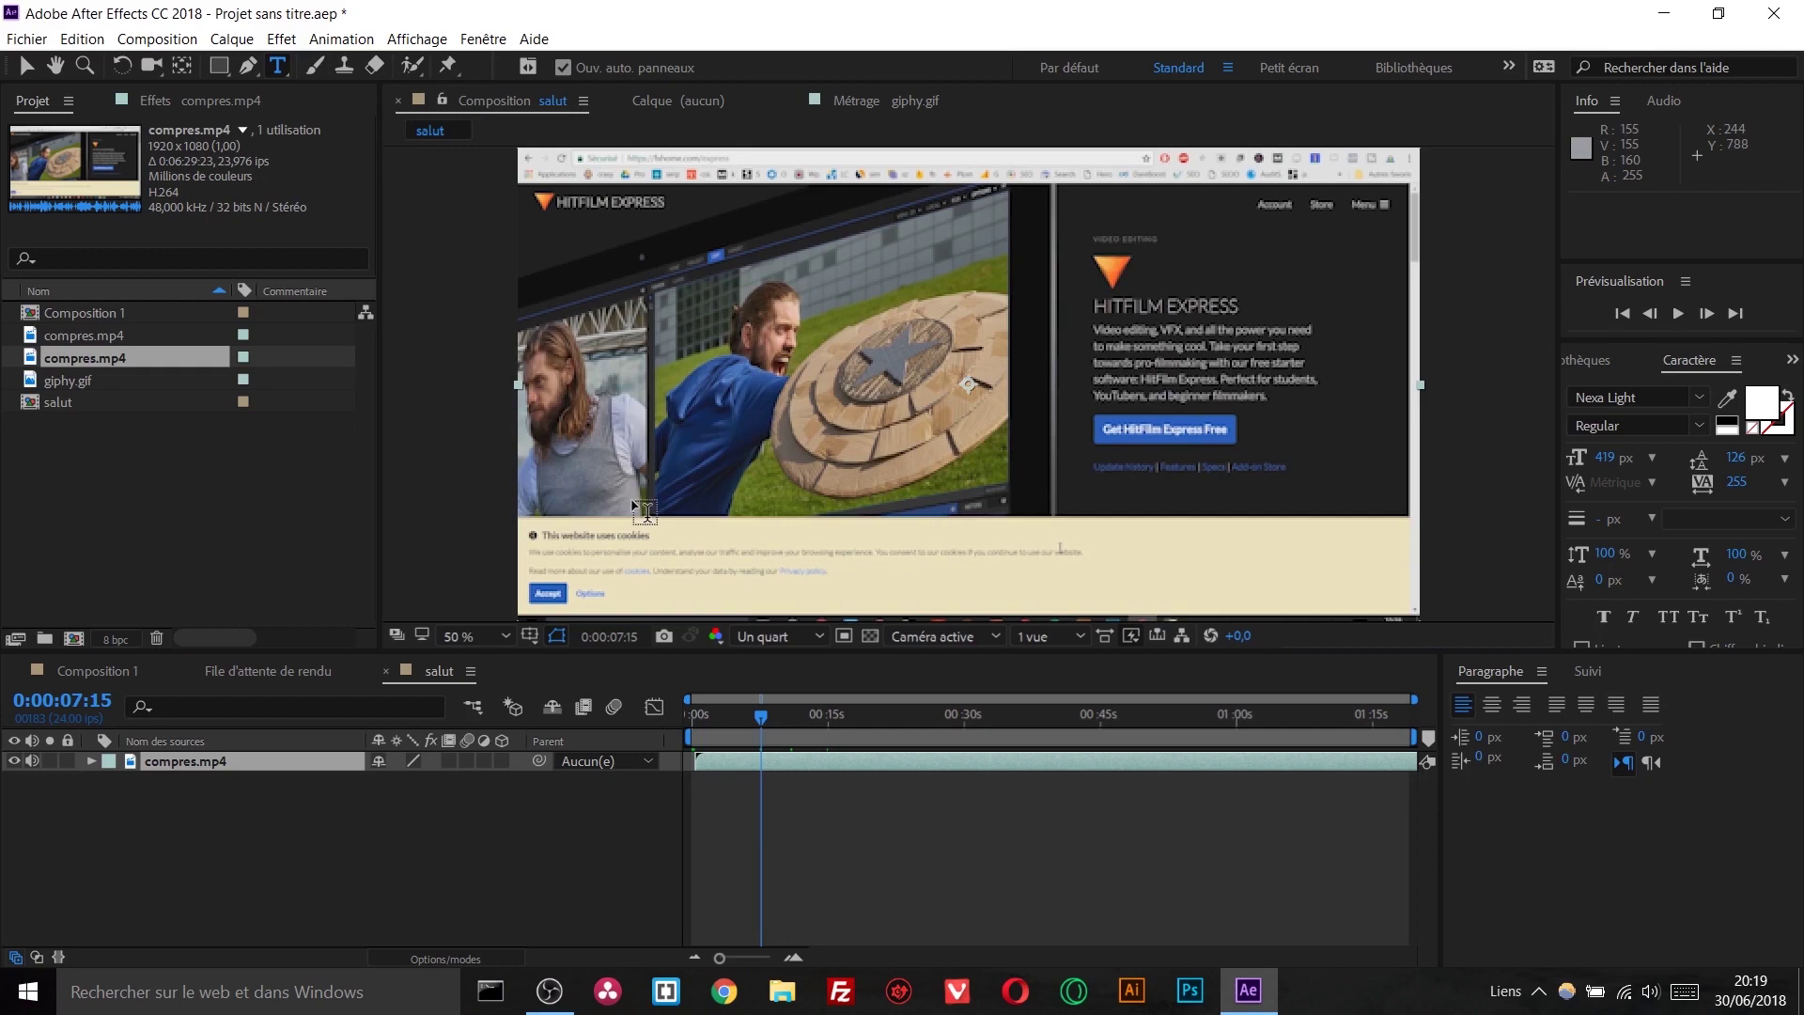
pyautogui.click(563, 423)
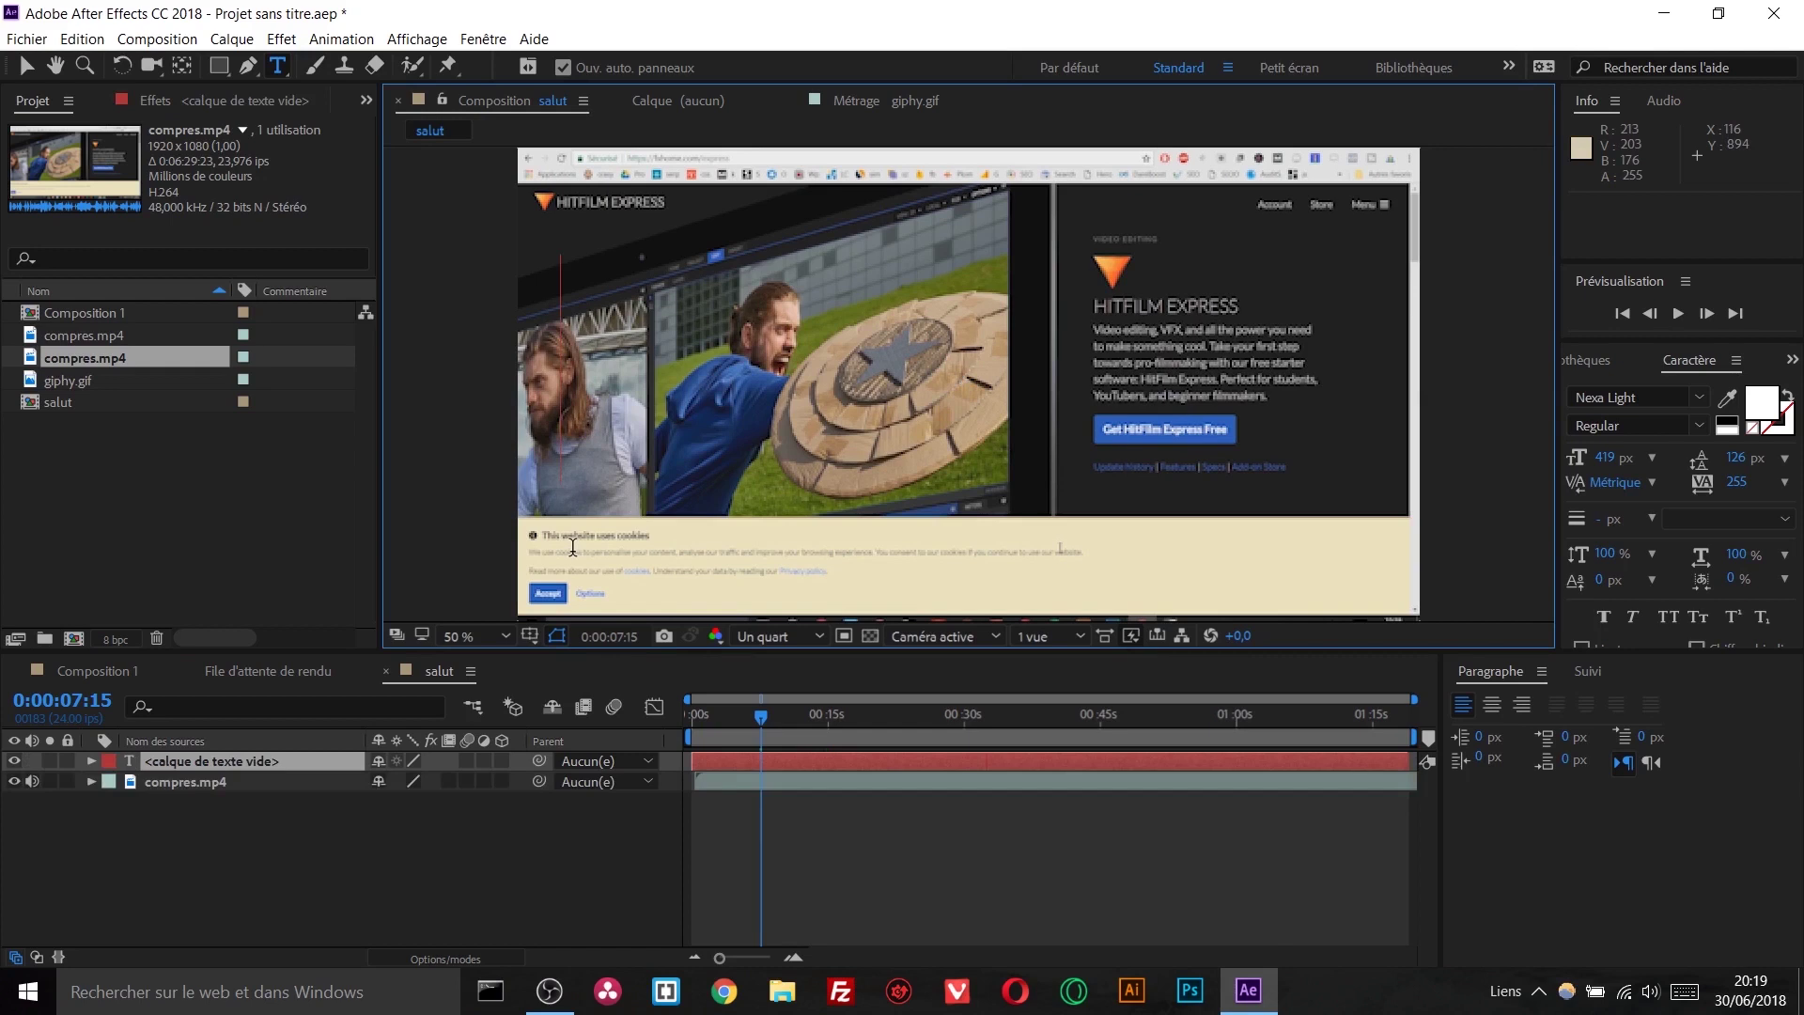
pyautogui.write('salut')
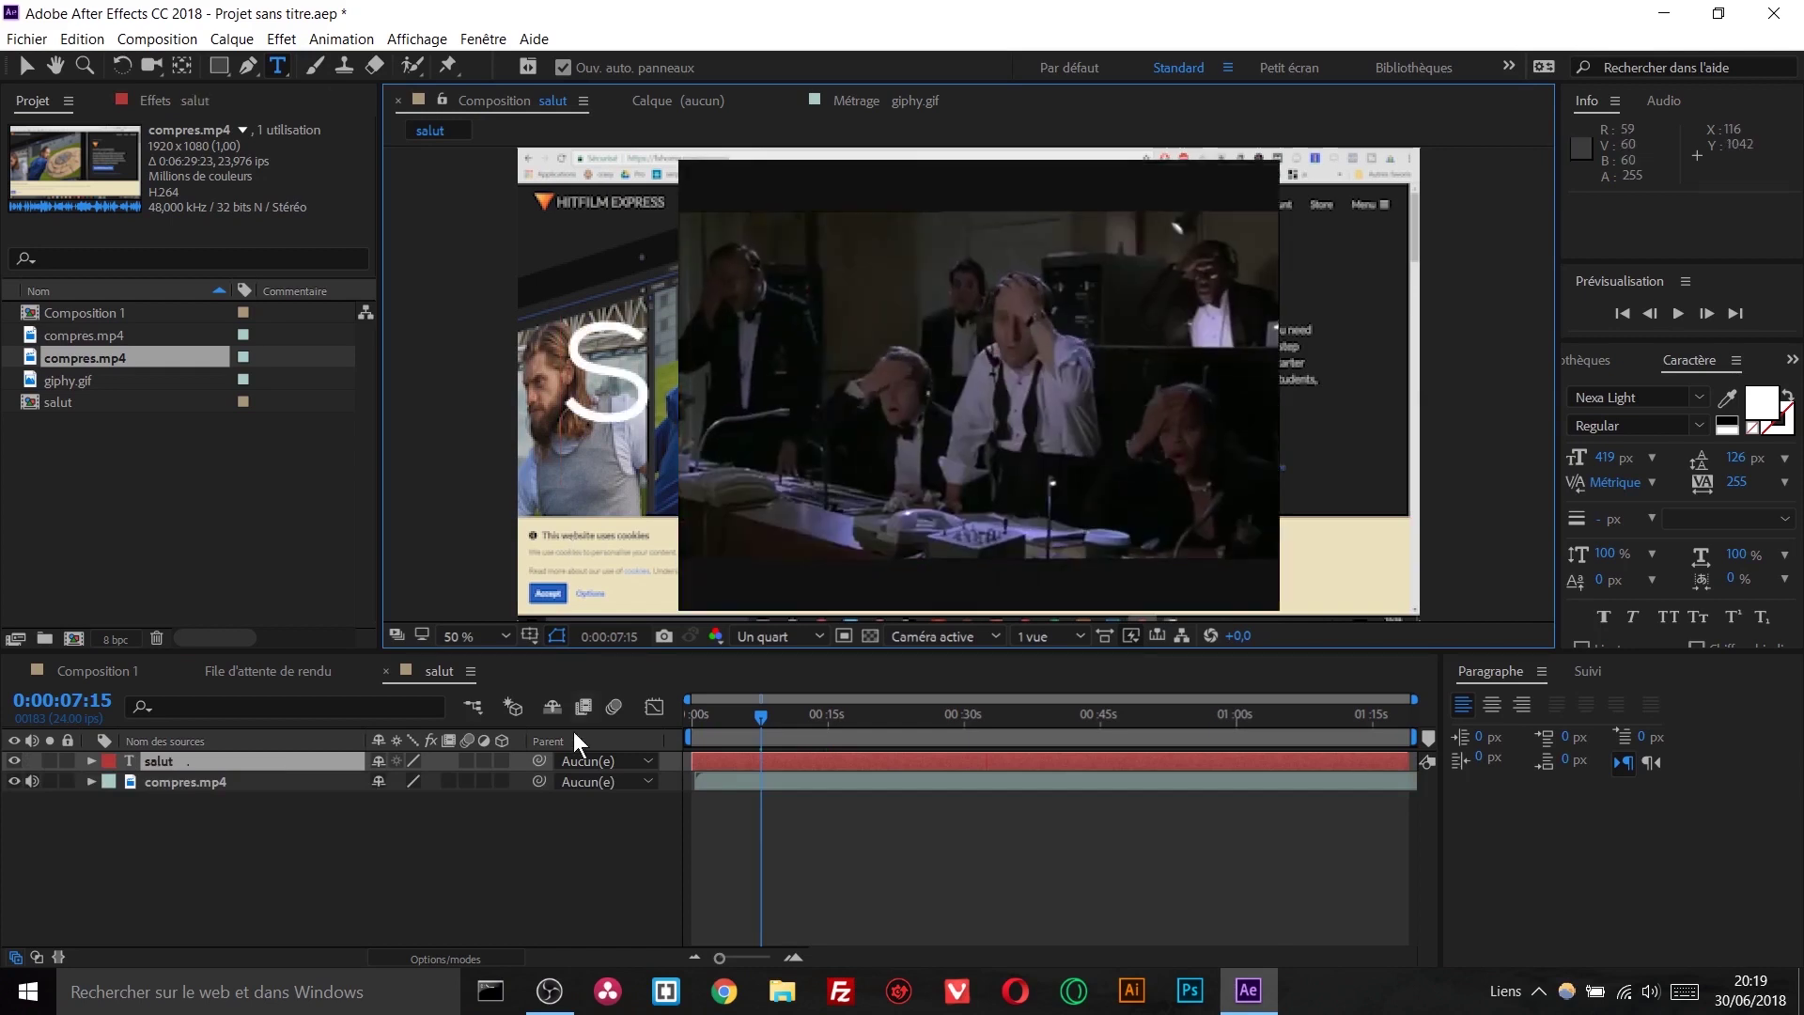
pyautogui.click(489, 853)
# Reposition the salut text with the Selection tool to about 218, 628 so it sits more centrally over the video
pyautogui.click(190, 785)
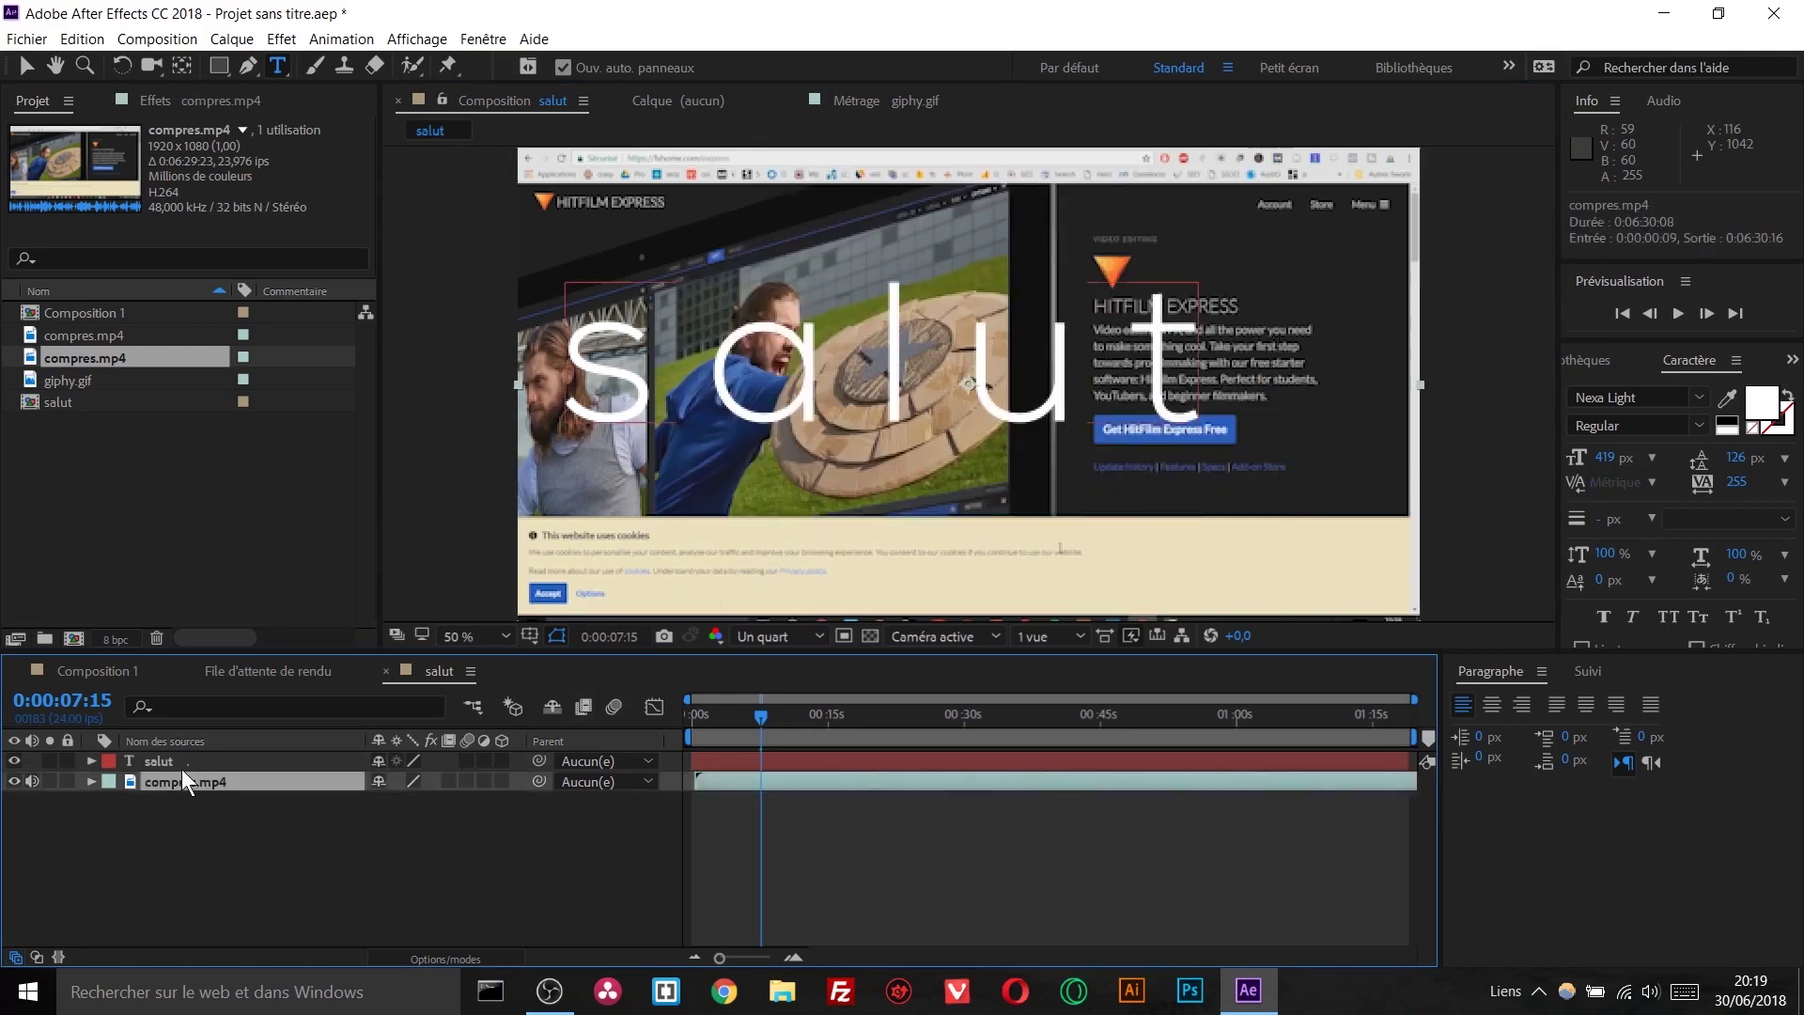
pyautogui.click(170, 759)
pyautogui.click(585, 810)
pyautogui.click(27, 66)
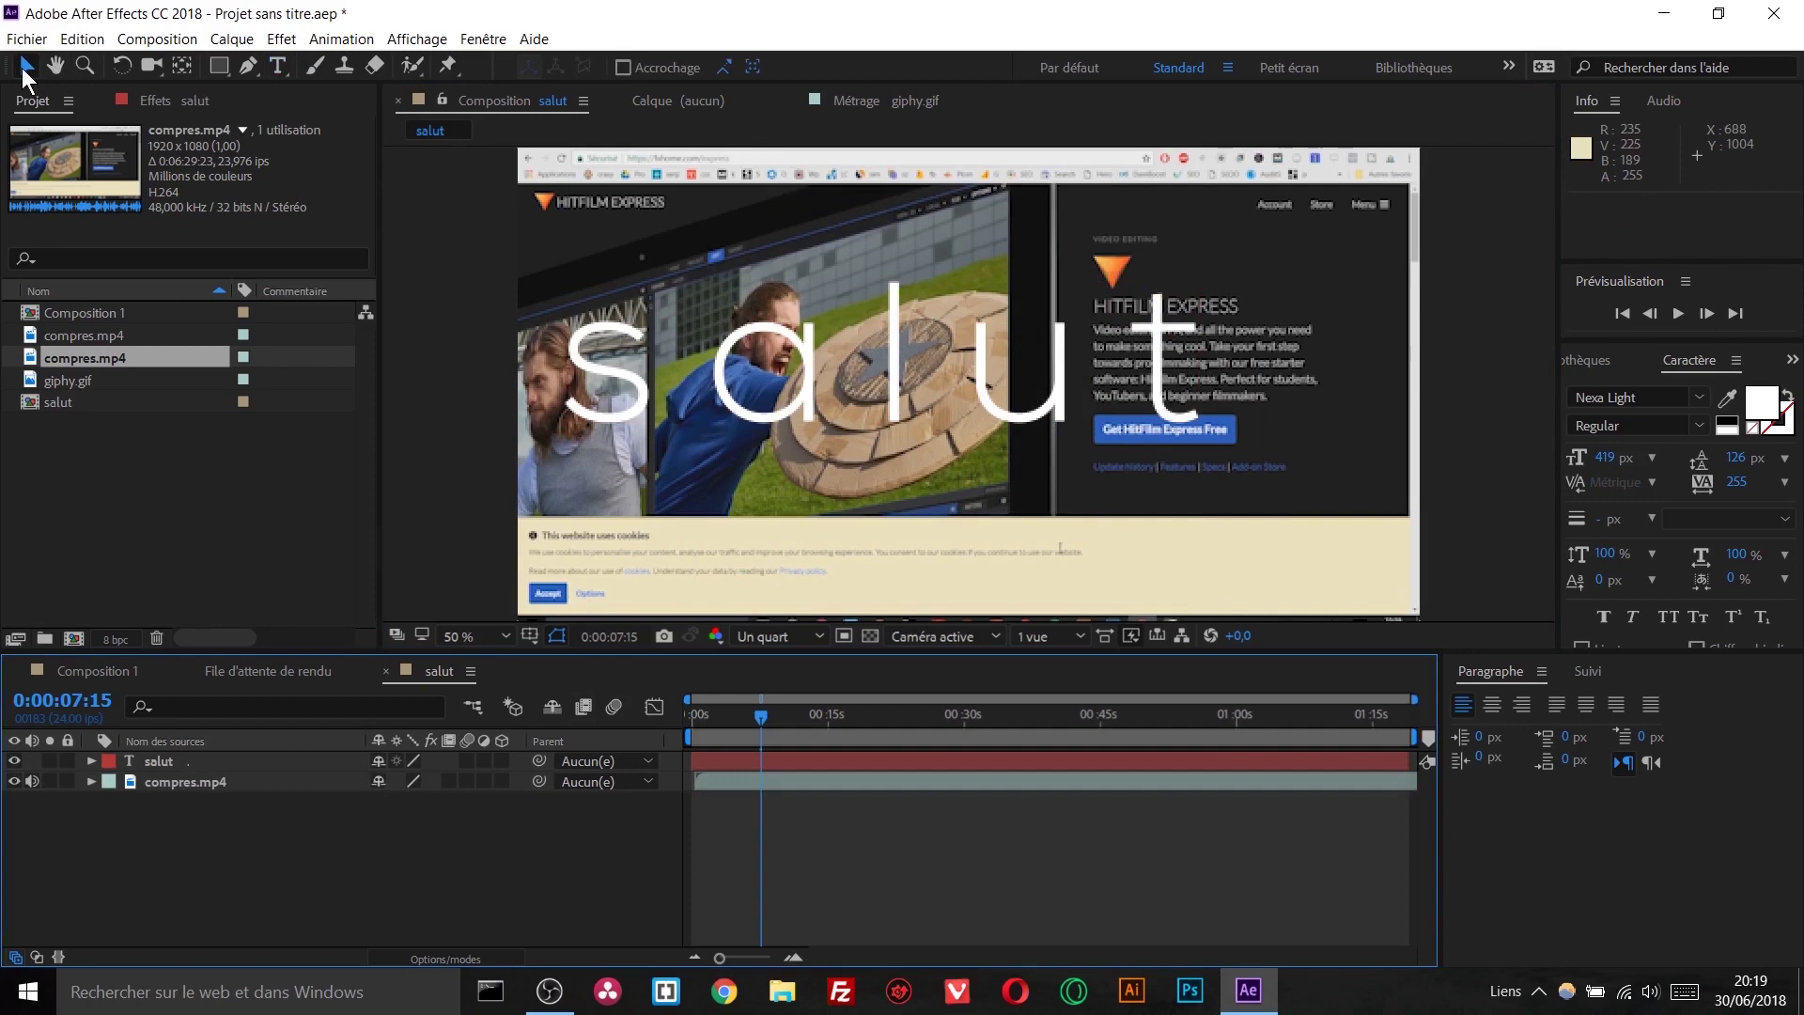
pyautogui.moveTo(747, 393); pyautogui.dragTo(802, 399)
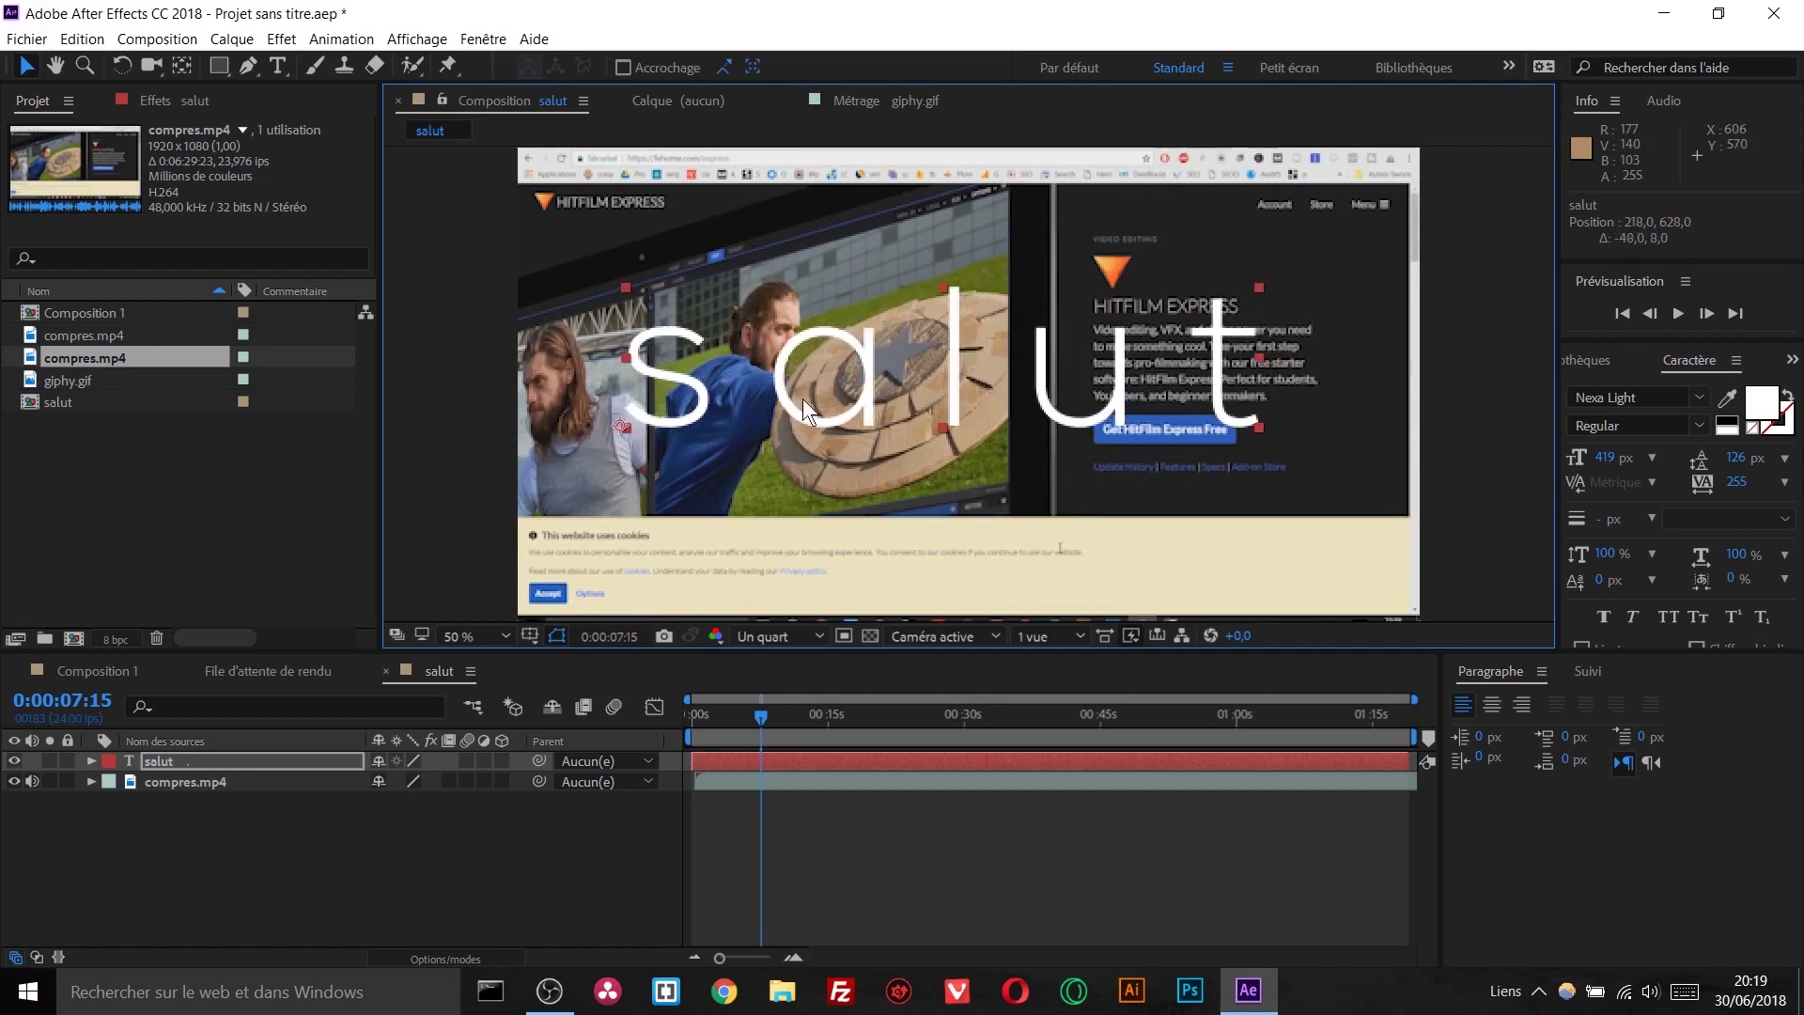
# Trim the salut text layer to run from about 0:00:04:16 to 0:00:15:15, and move the current time to about 0:00:05:14
pyautogui.moveTo(1410, 768); pyautogui.dragTo(833, 756)
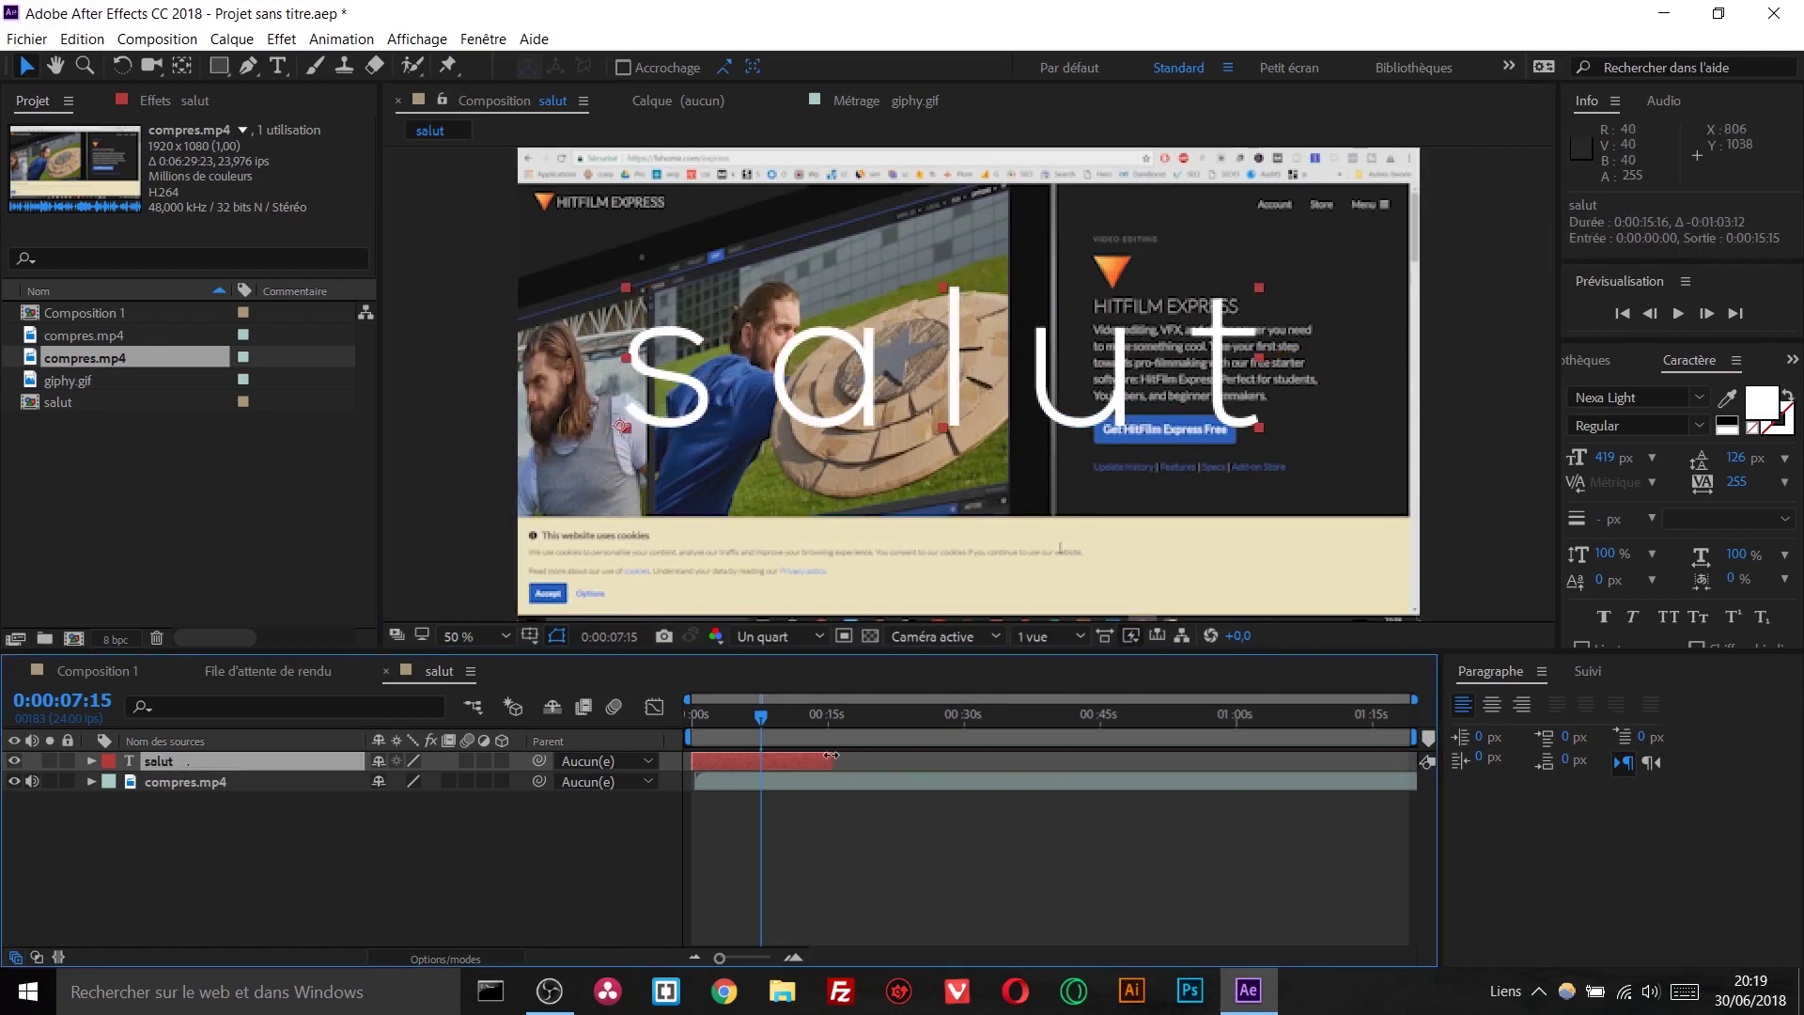
pyautogui.moveTo(691, 761); pyautogui.dragTo(736, 758)
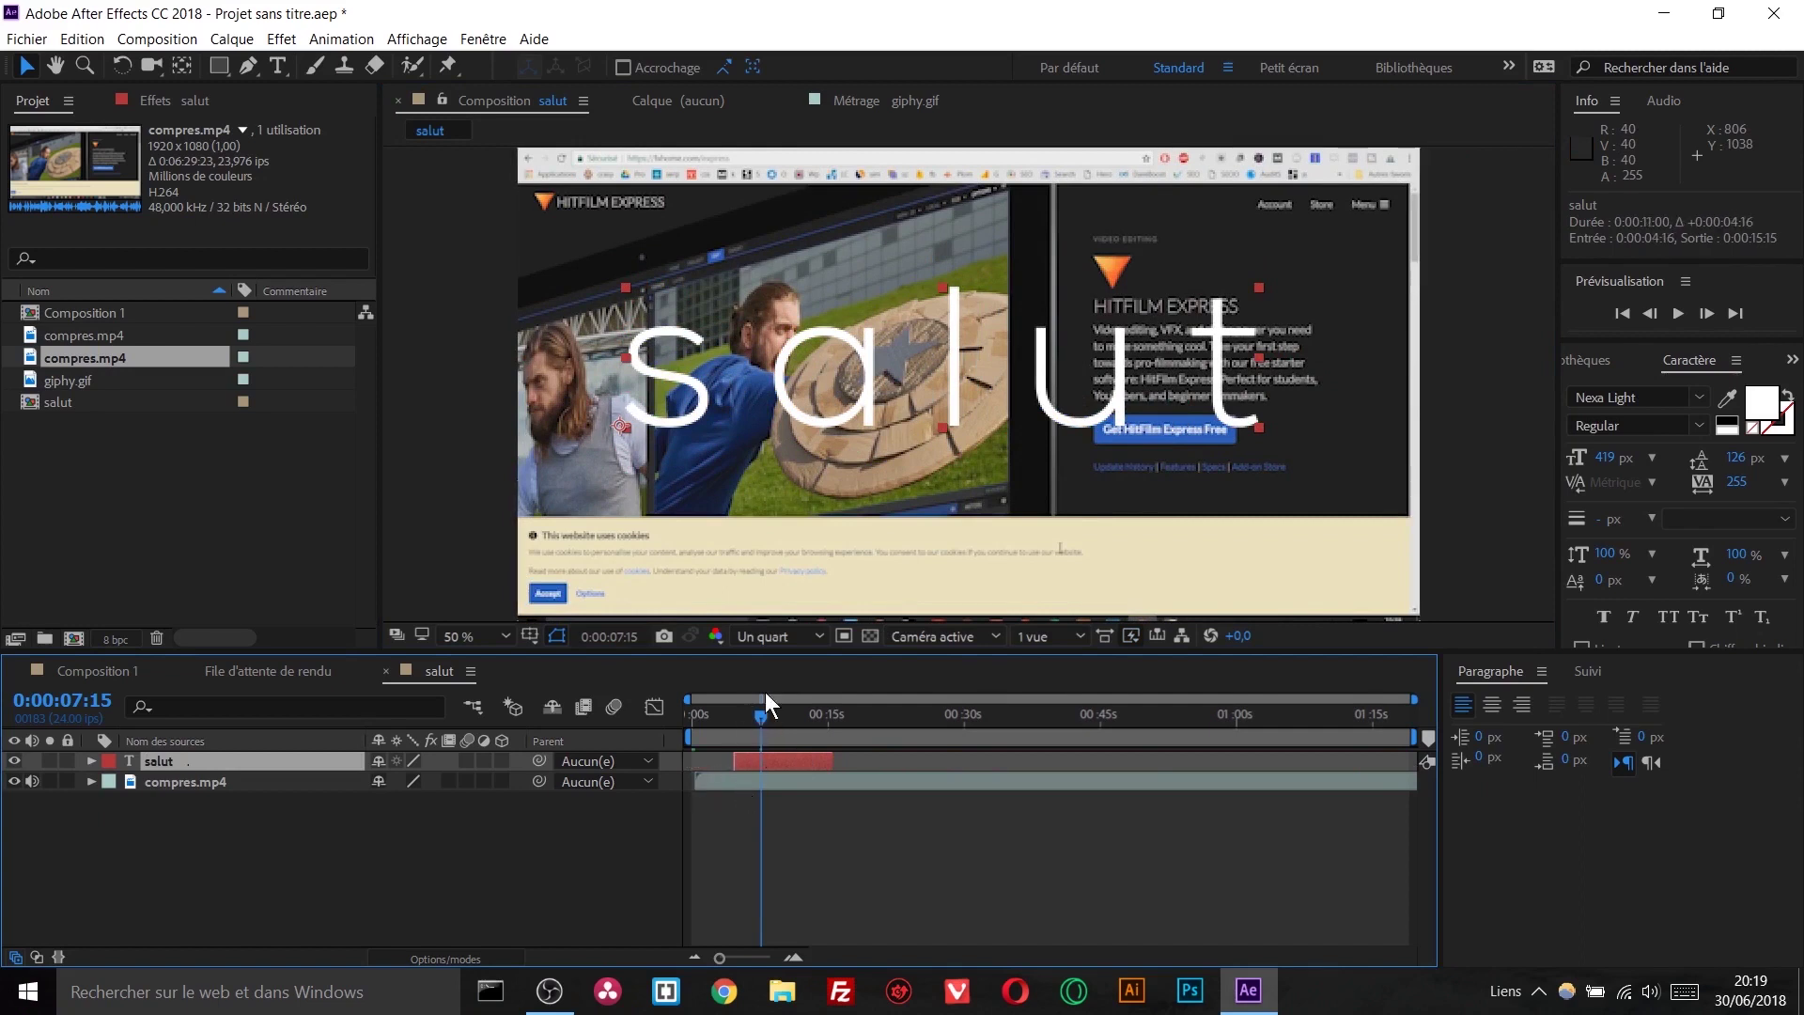
pyautogui.moveTo(763, 712)
pyautogui.mouseDown()
pyautogui.moveTo(709, 714)
pyautogui.moveTo(742, 714)
pyautogui.mouseUp()
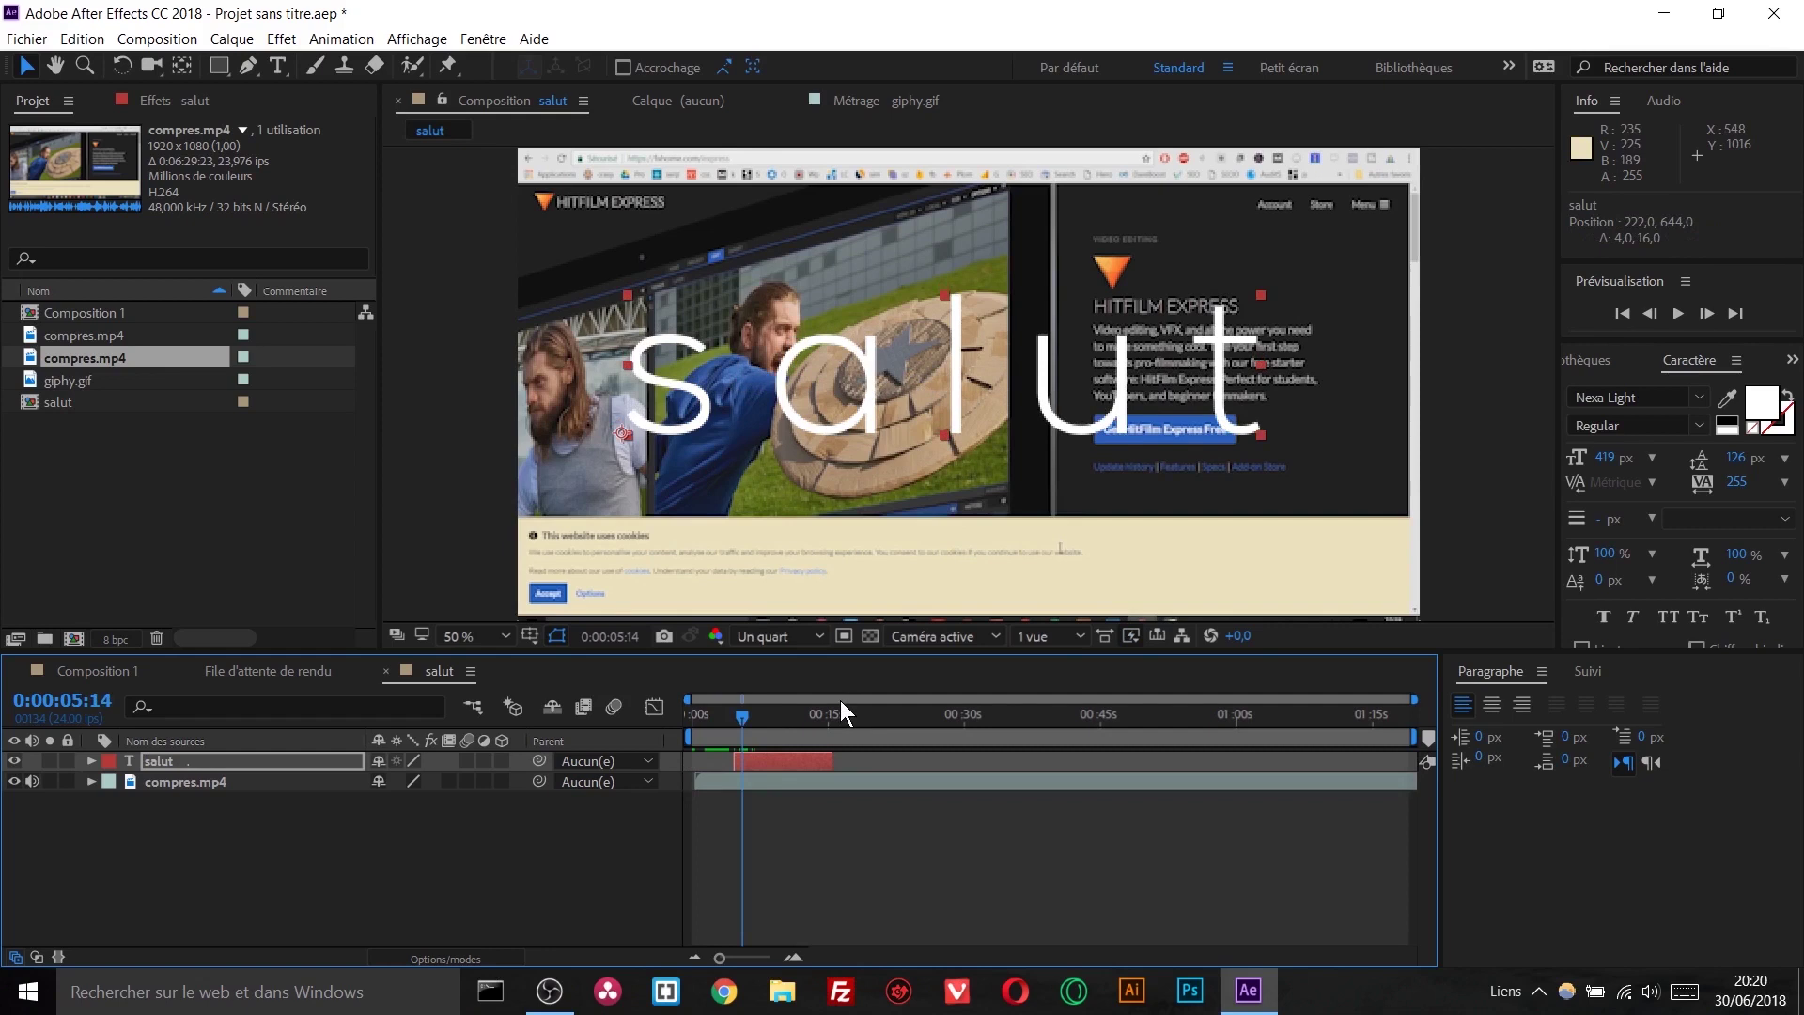
# Queue the salut composition with Pre-render (Pré-rendu) and set its output destination to salut.avi in the Bureau folder
pyautogui.click(155, 45)
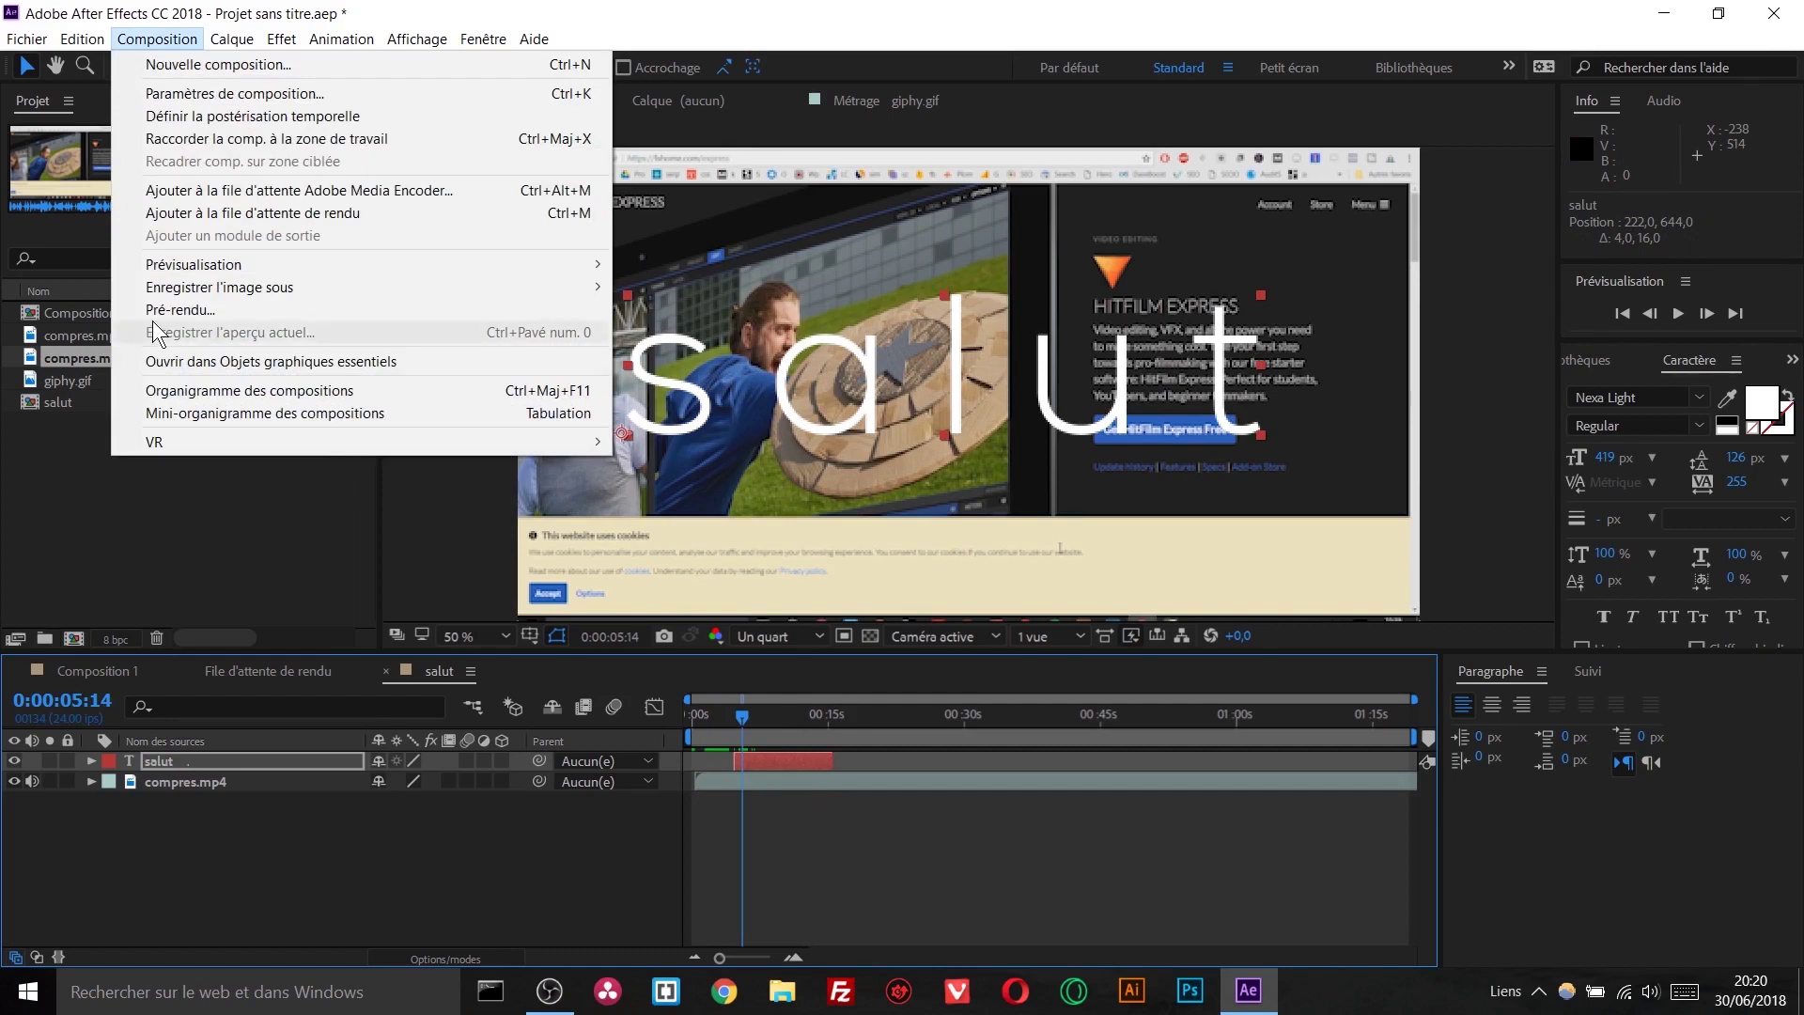
pyautogui.click(159, 312)
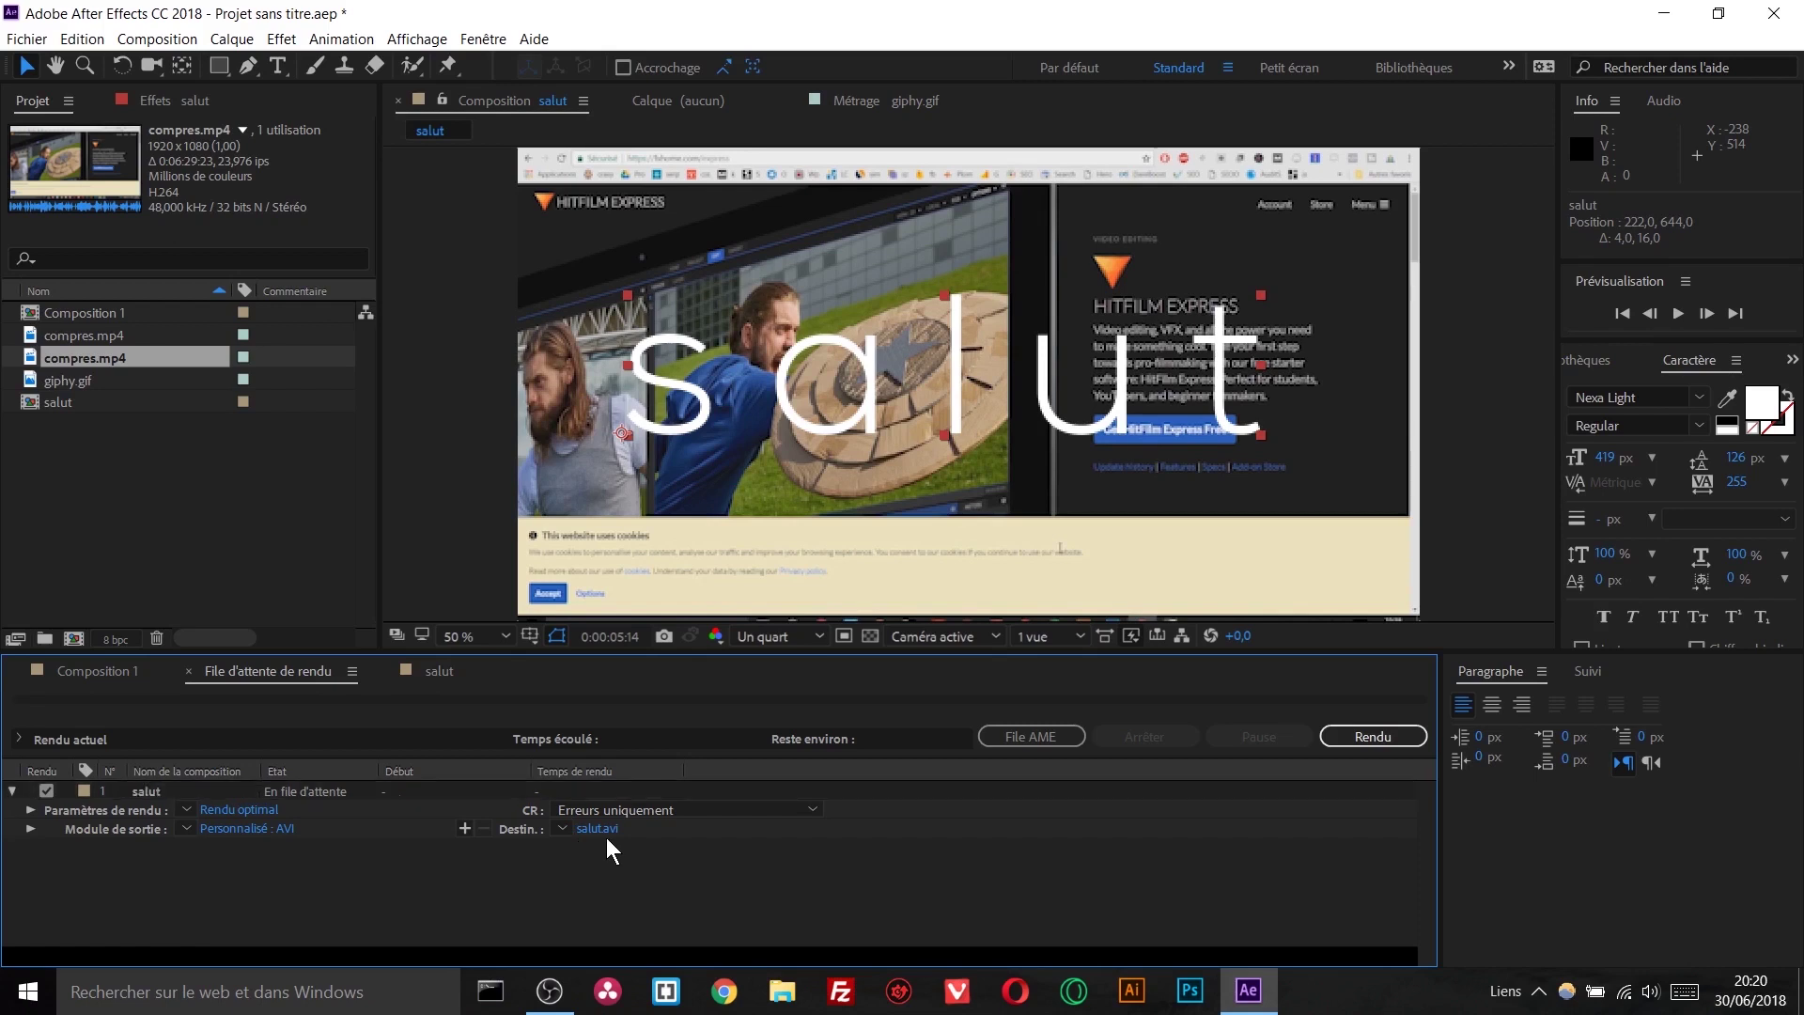
pyautogui.click(599, 829)
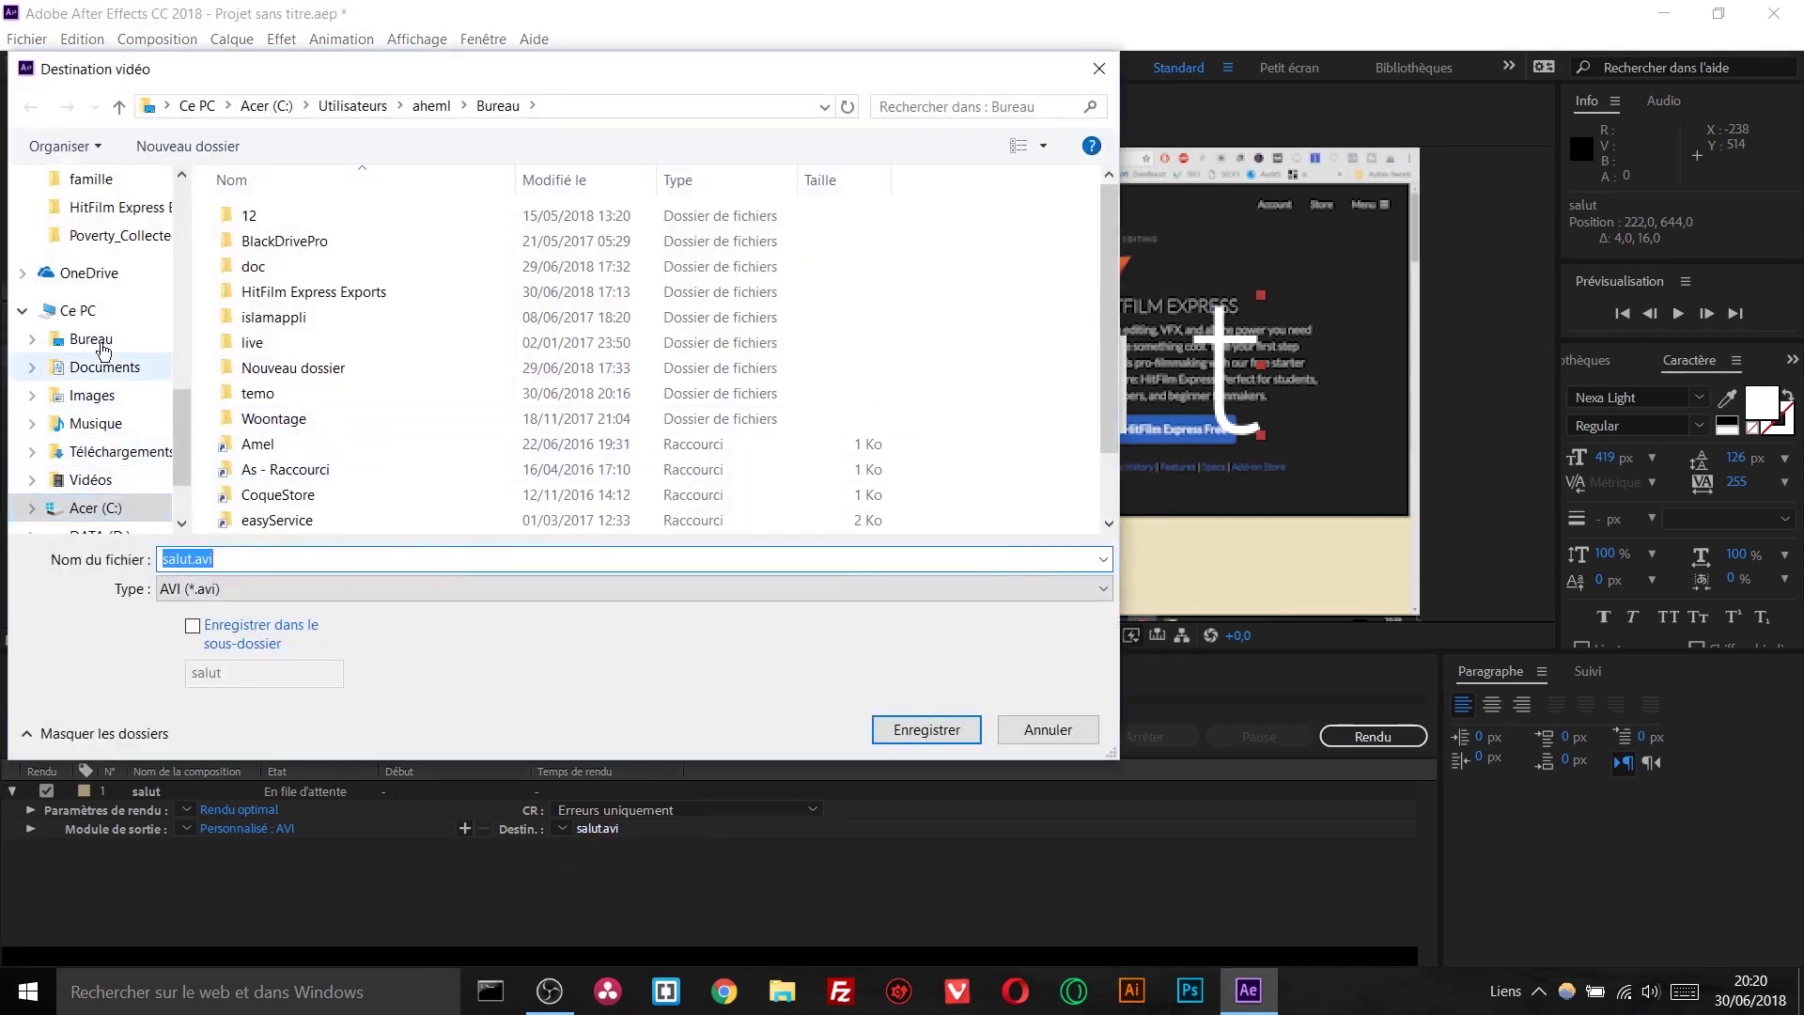
pyautogui.click(99, 339)
pyautogui.click(526, 559)
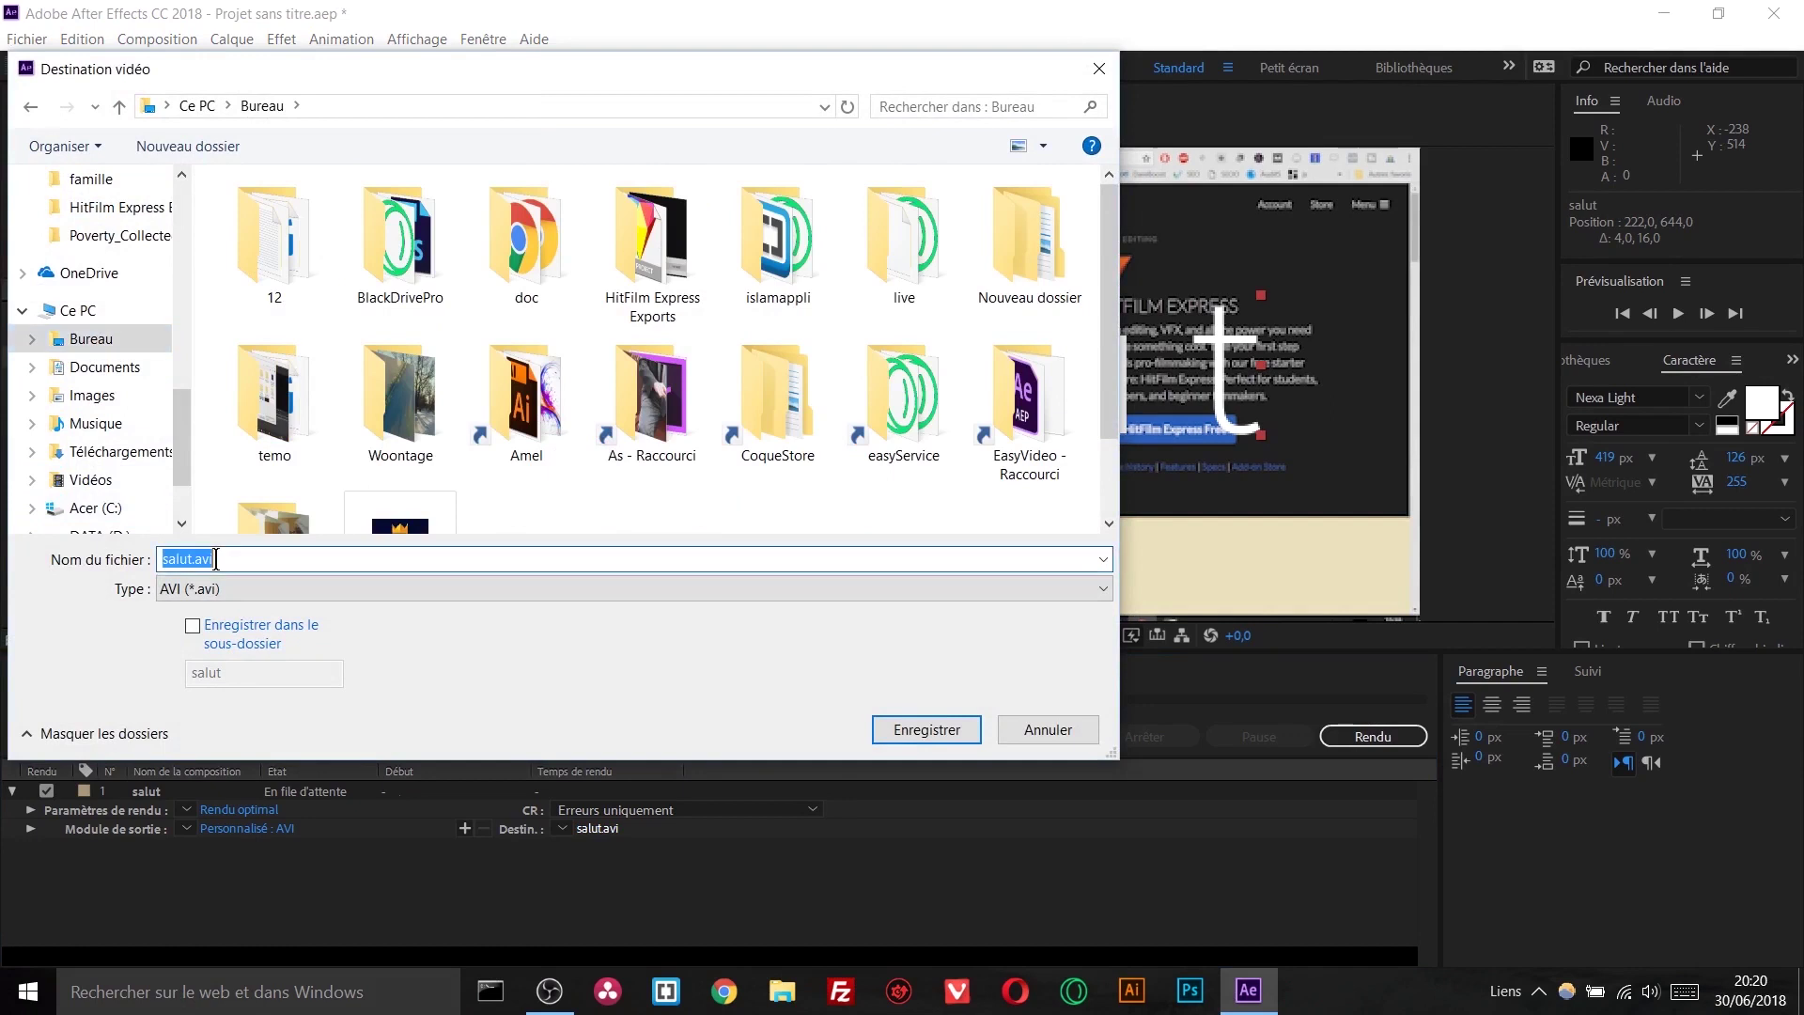
pyautogui.click(926, 729)
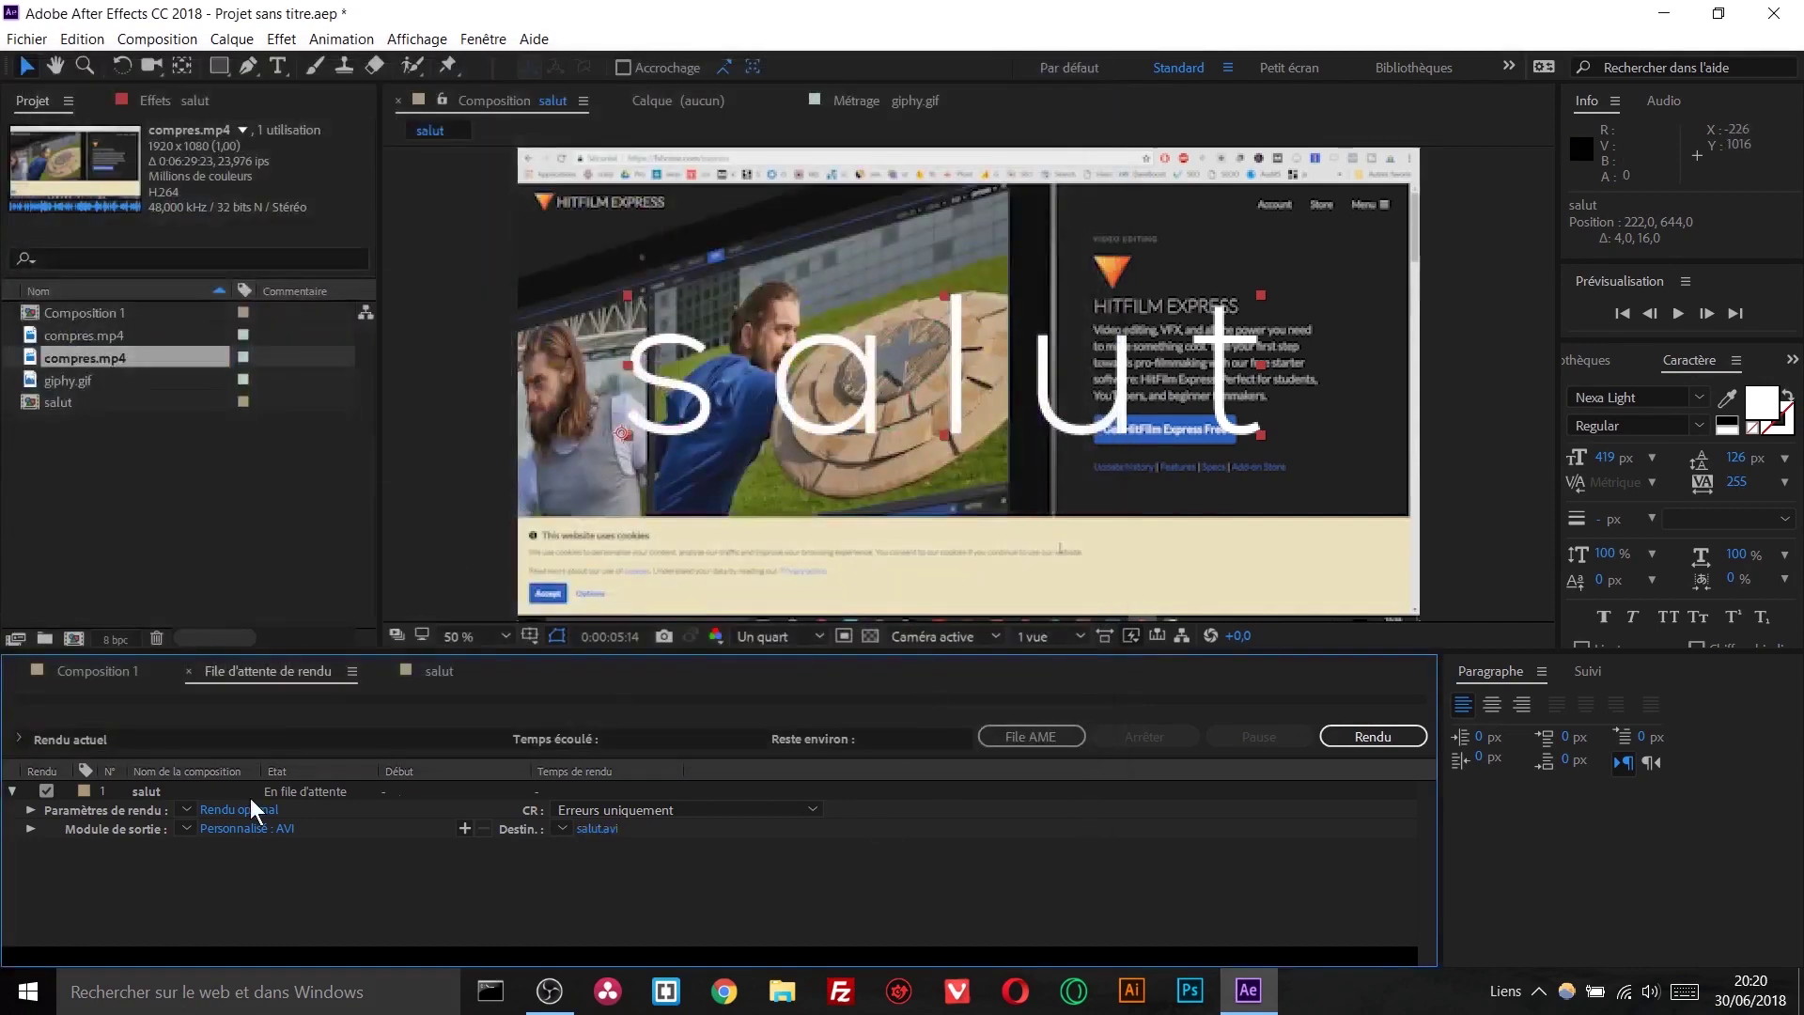
# Set the queued item's output module to the QuickTime format with the H.264 video codec
pyautogui.click(245, 828)
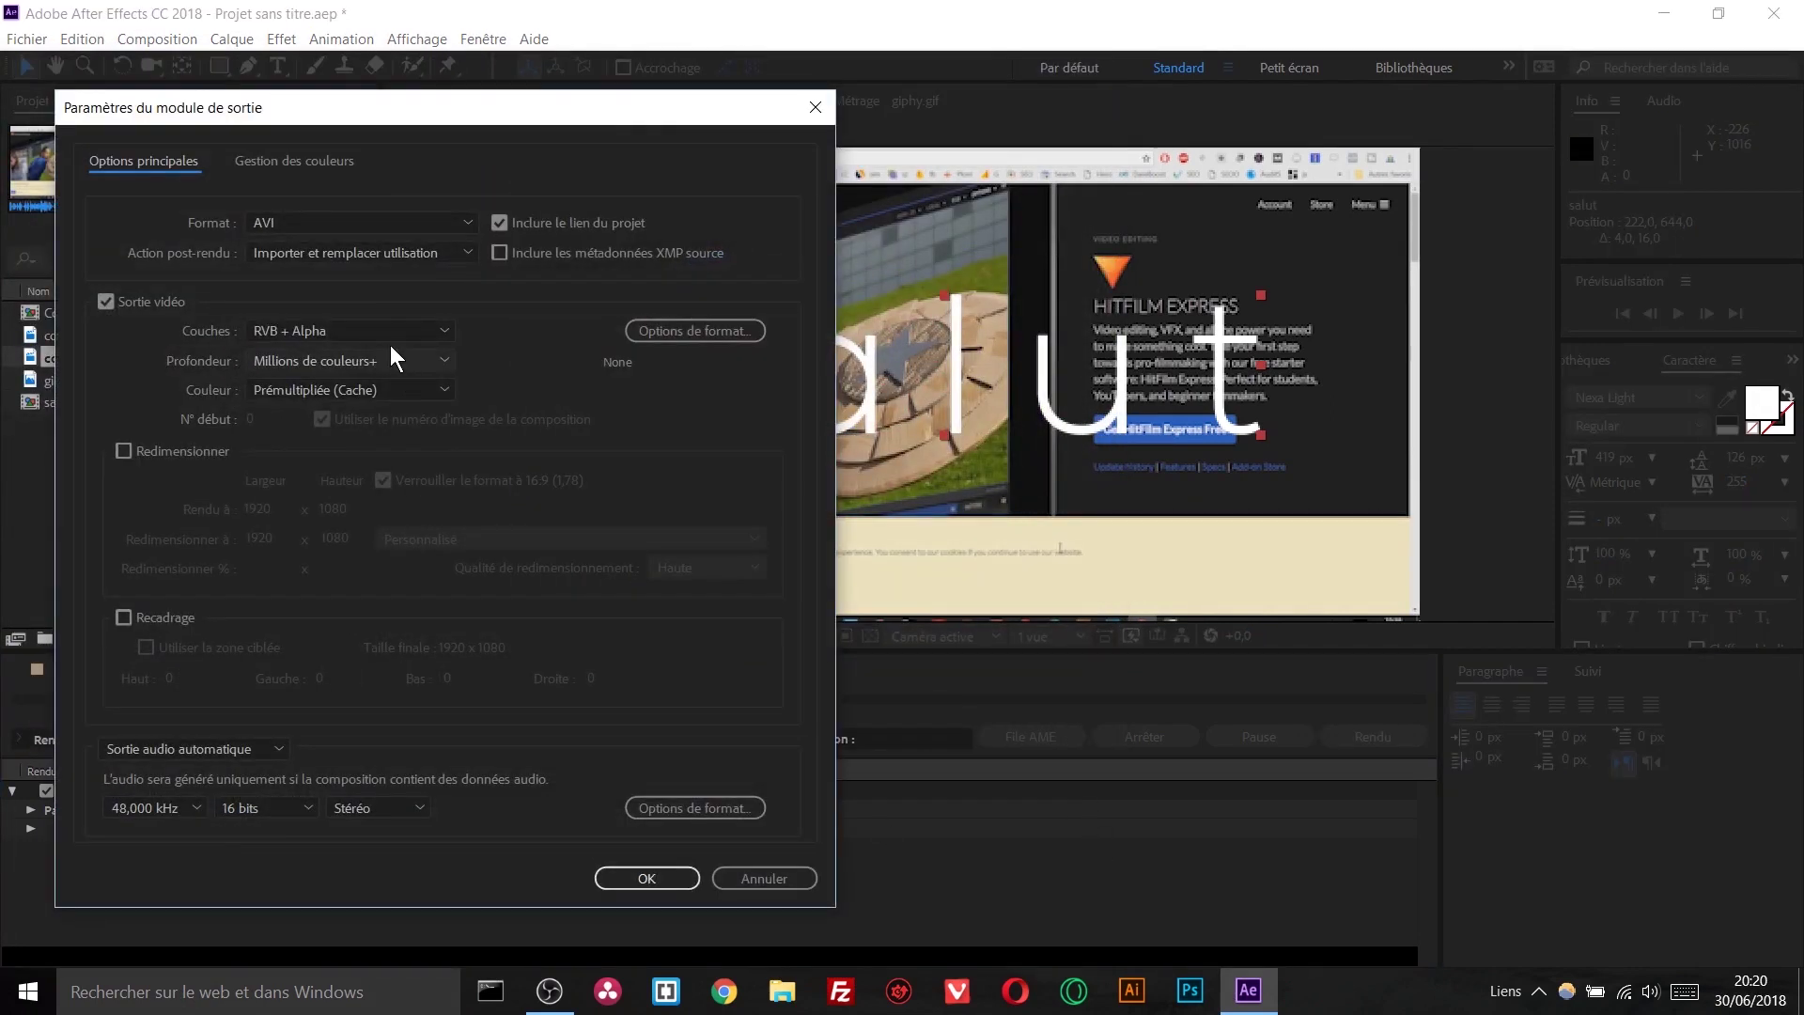
pyautogui.click(335, 222)
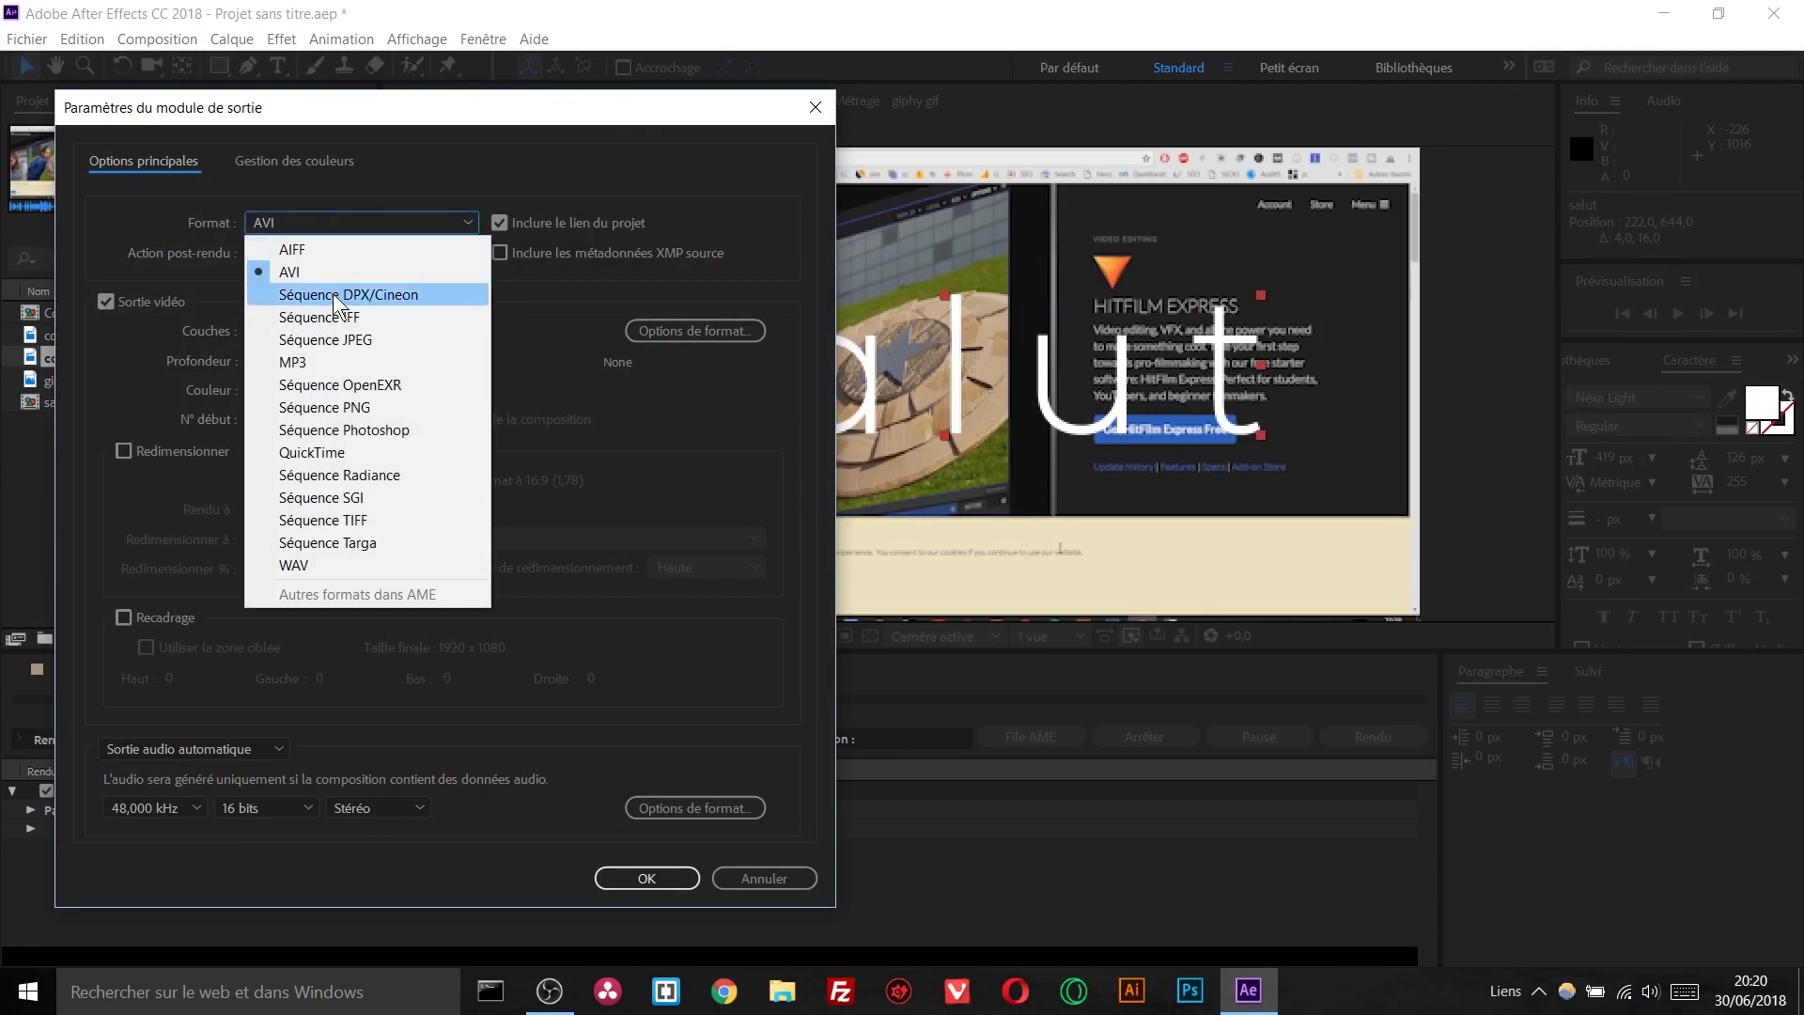
pyautogui.click(317, 453)
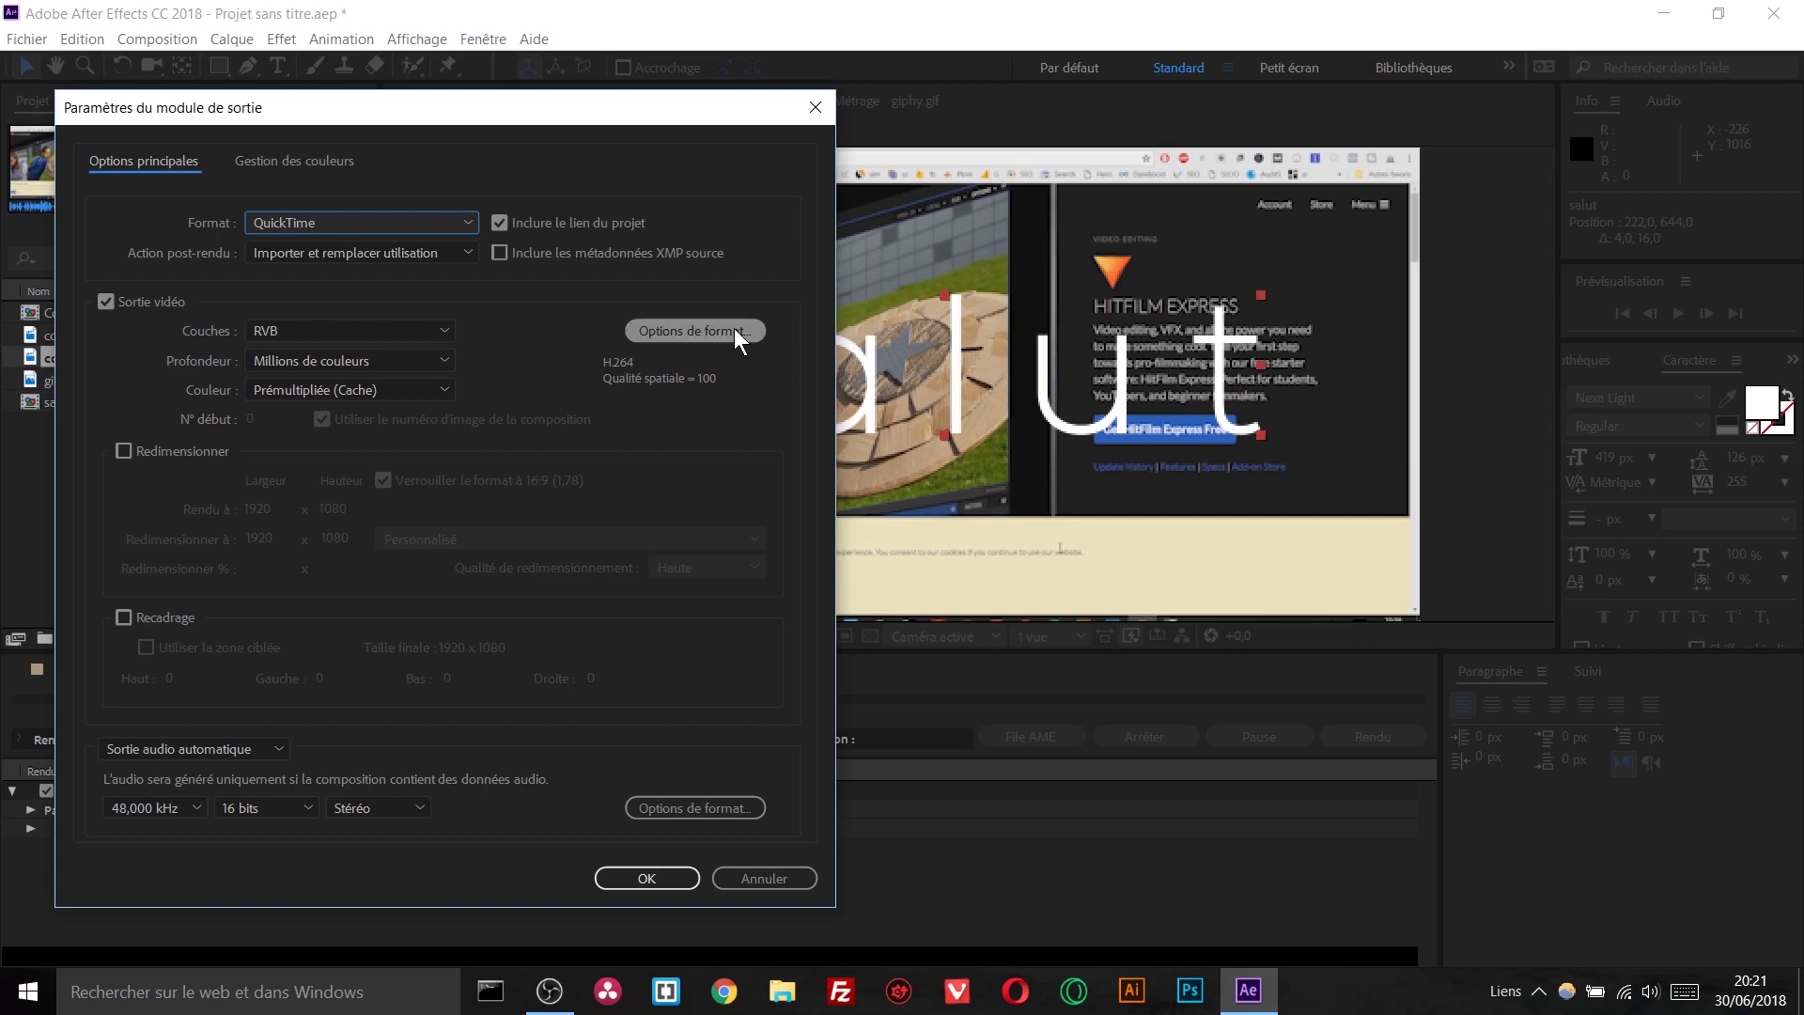
pyautogui.click(690, 331)
pyautogui.click(578, 252)
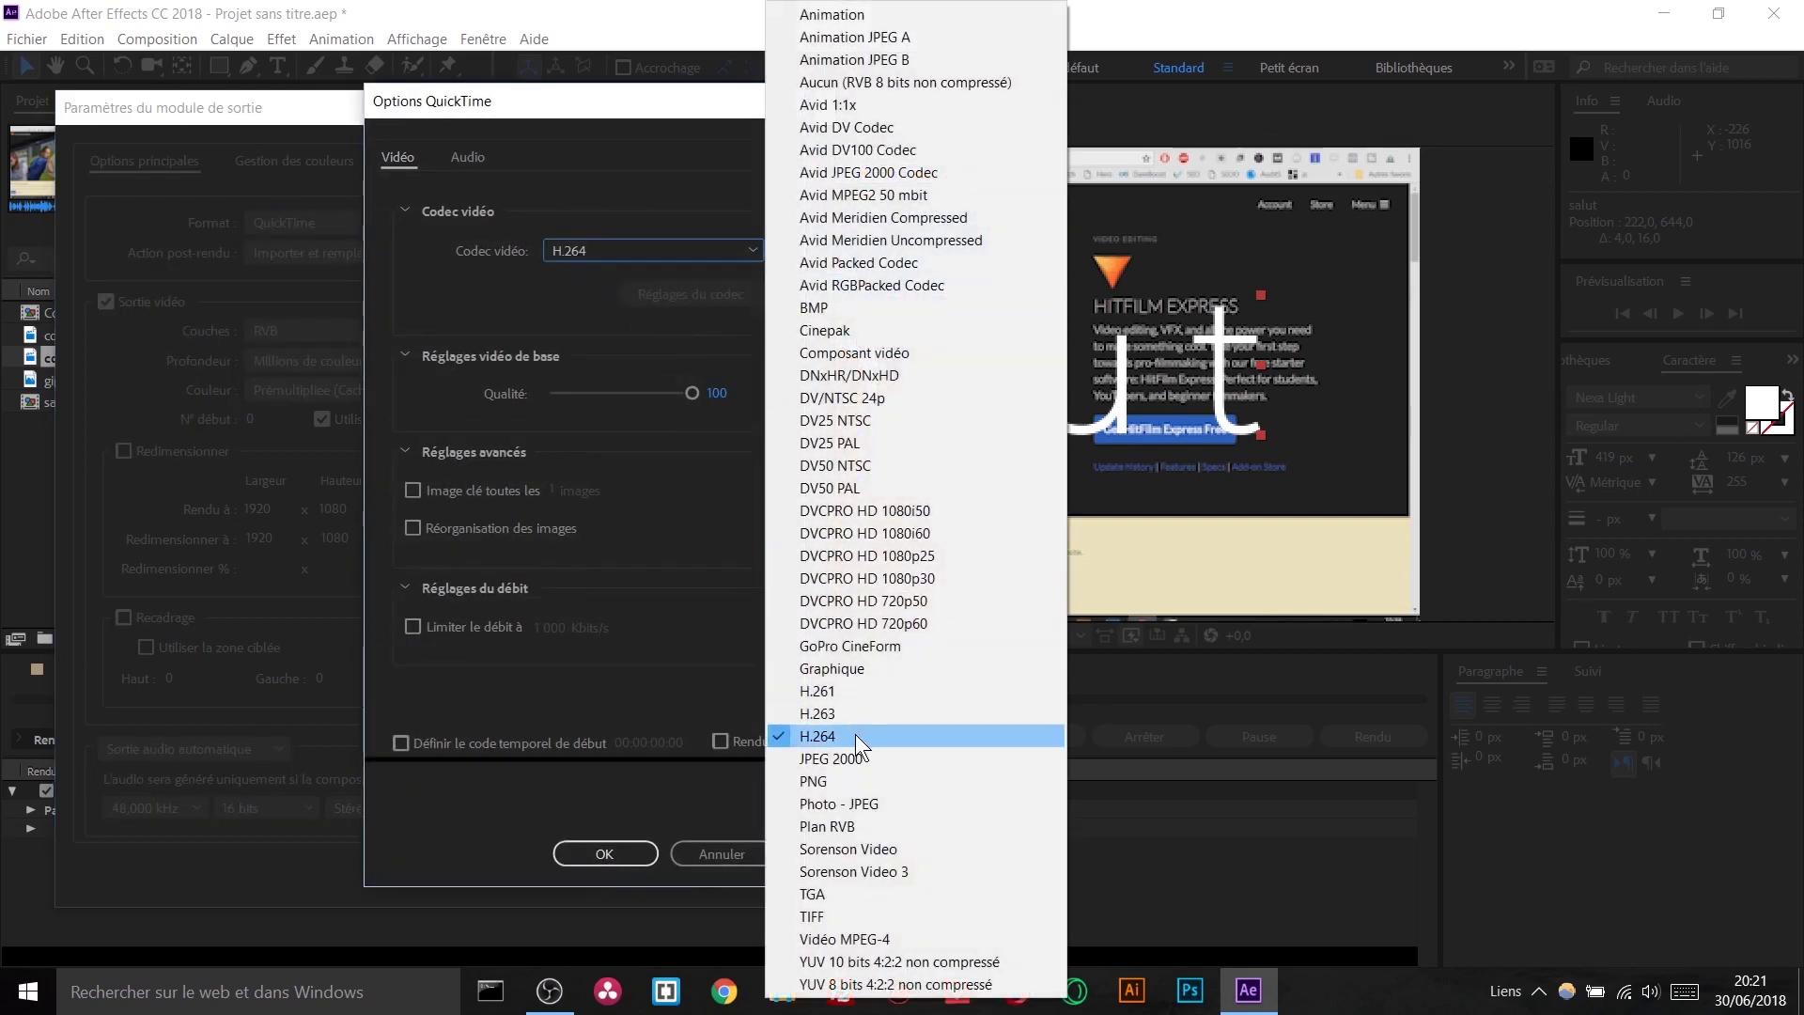
pyautogui.click(856, 734)
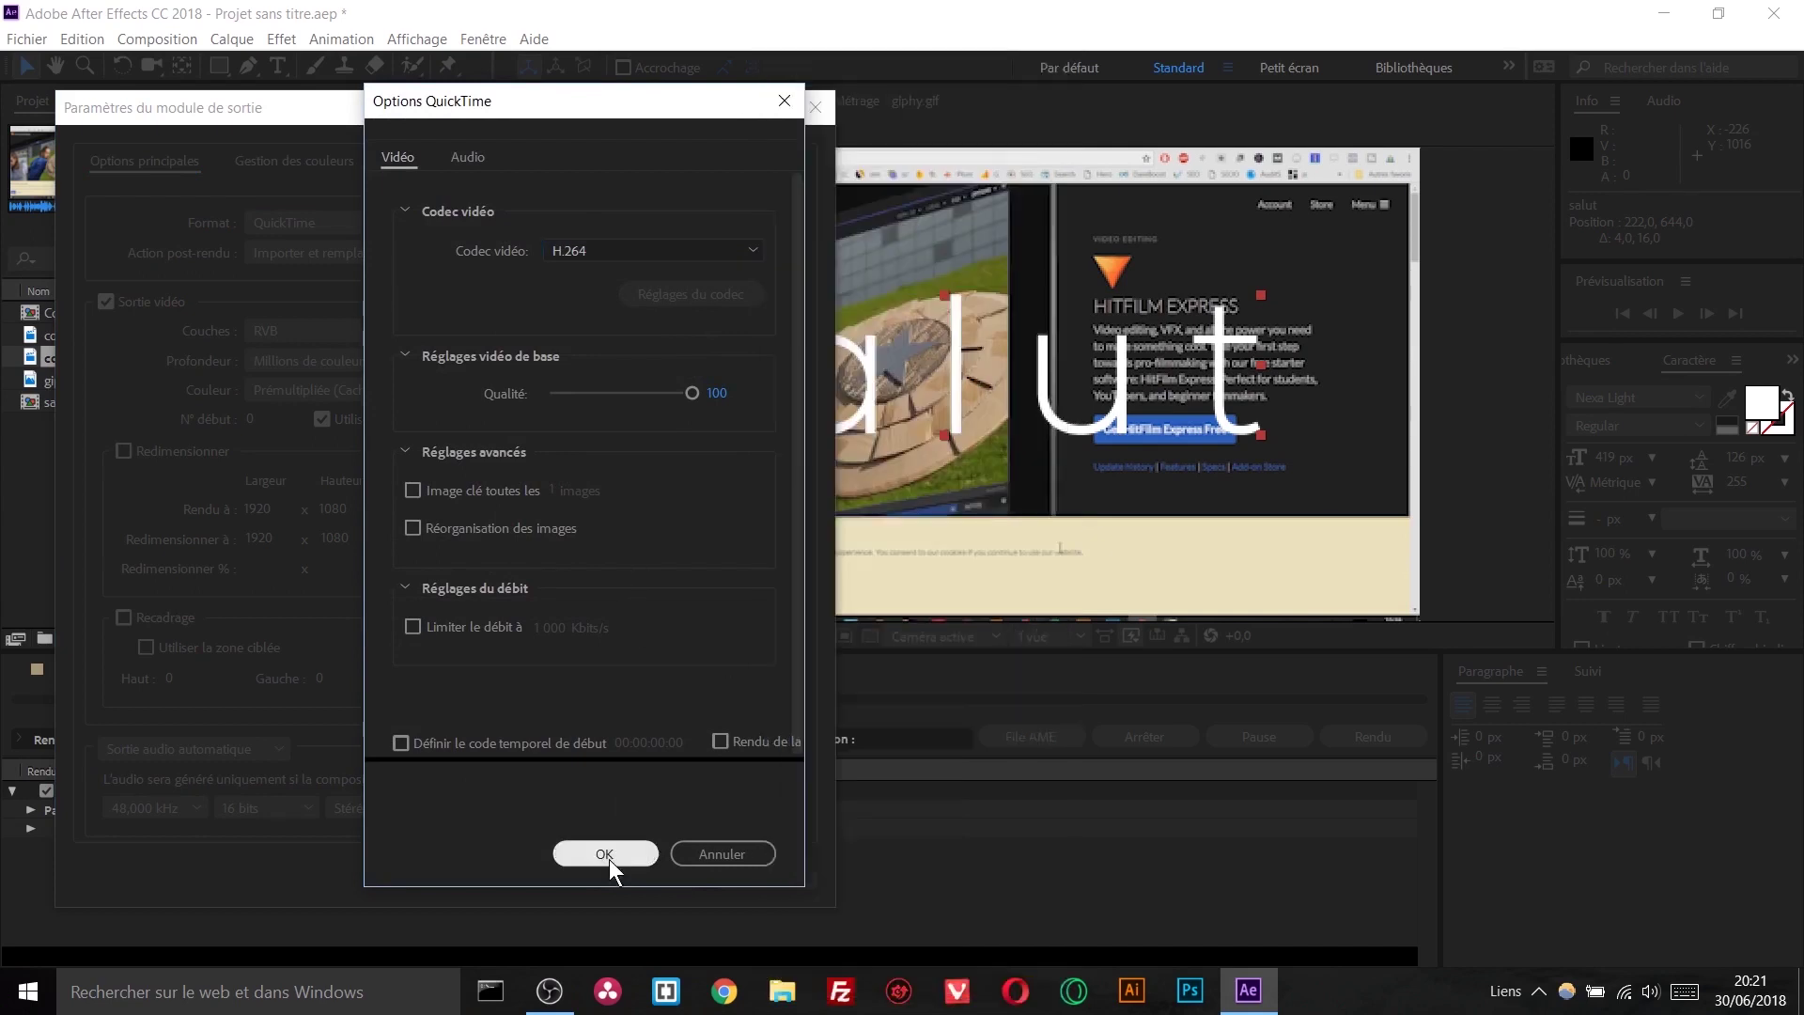
pyautogui.click(594, 862)
pyautogui.click(630, 879)
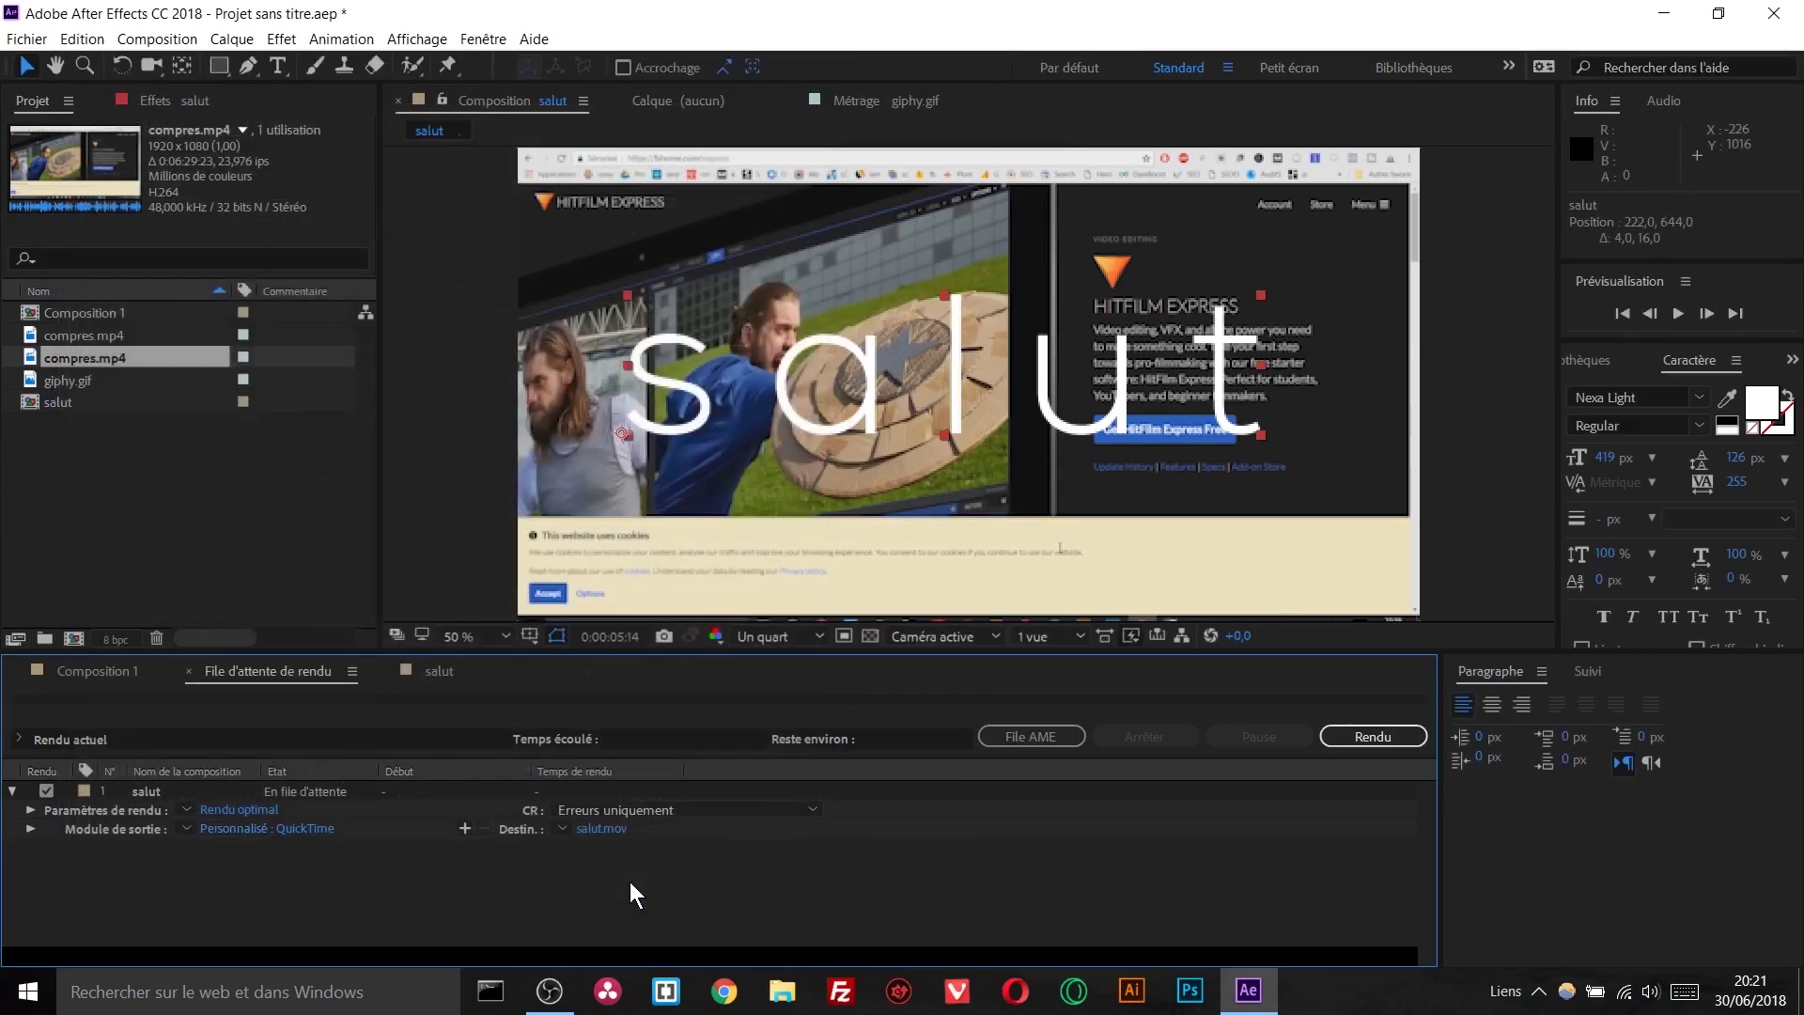
# Start rendering the queued salut composition, then pause and stop the render
pyautogui.click(1403, 740)
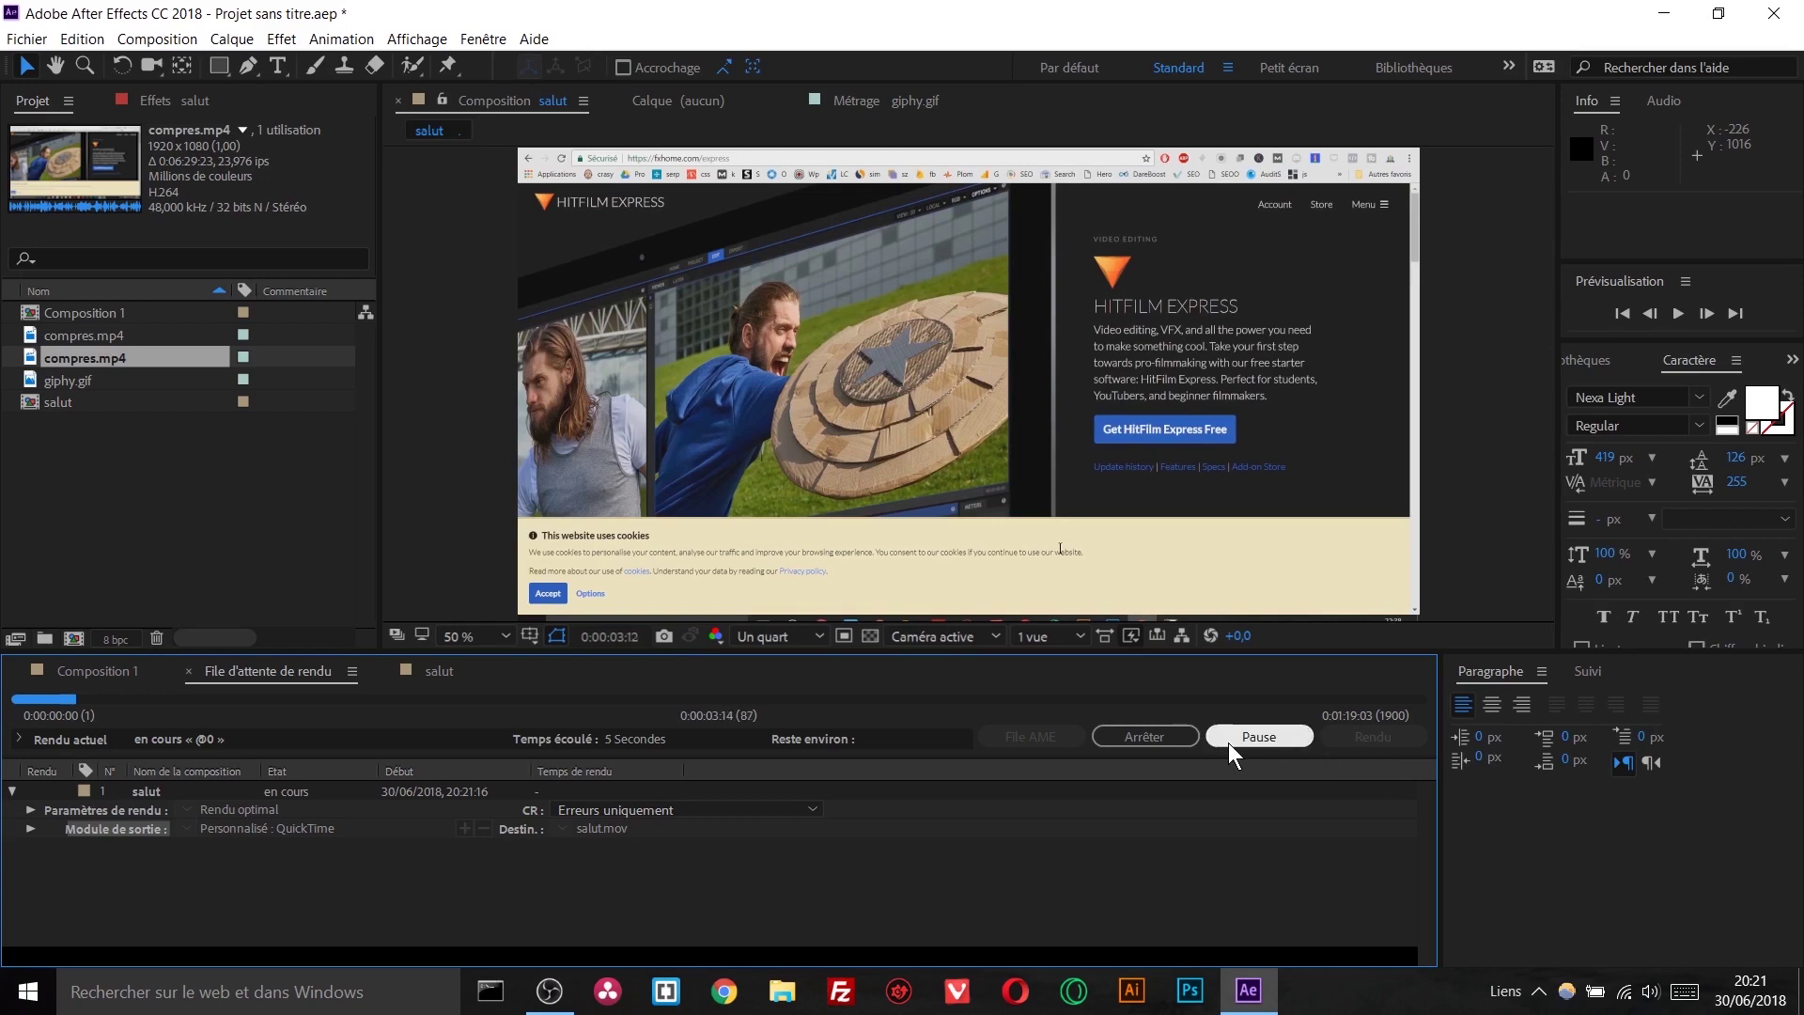
pyautogui.click(1231, 740)
pyautogui.click(1111, 741)
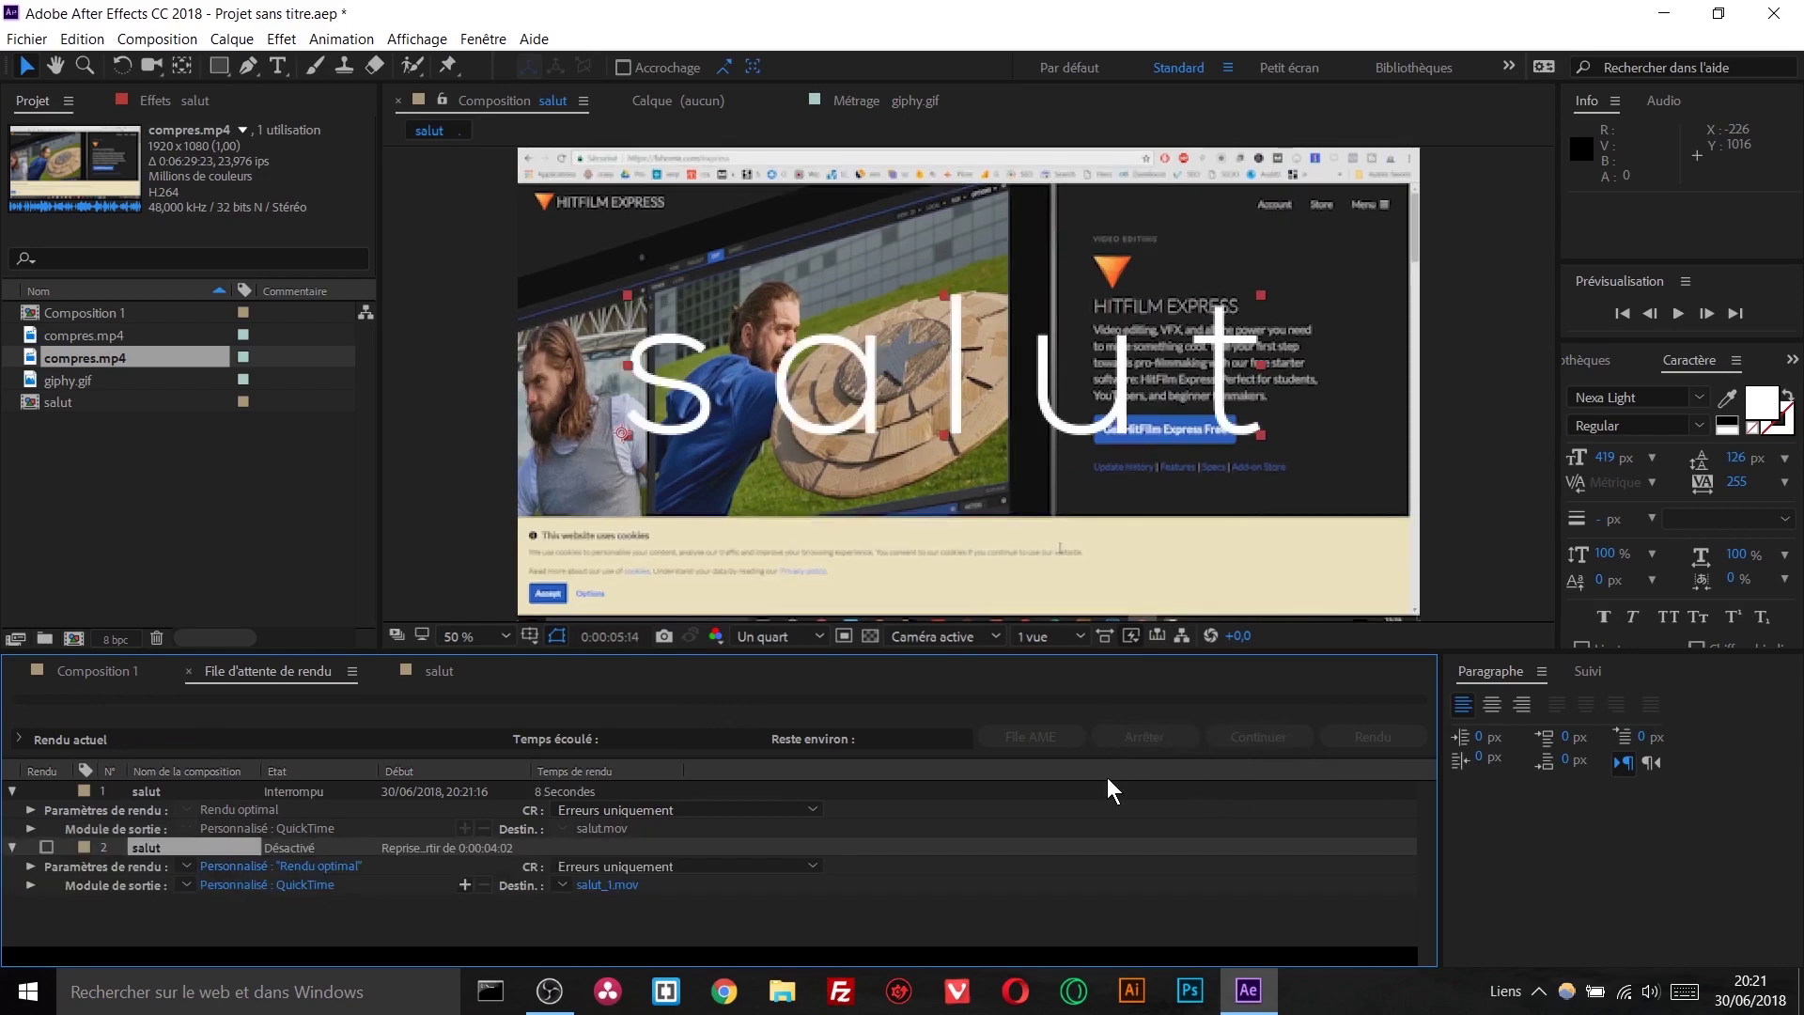